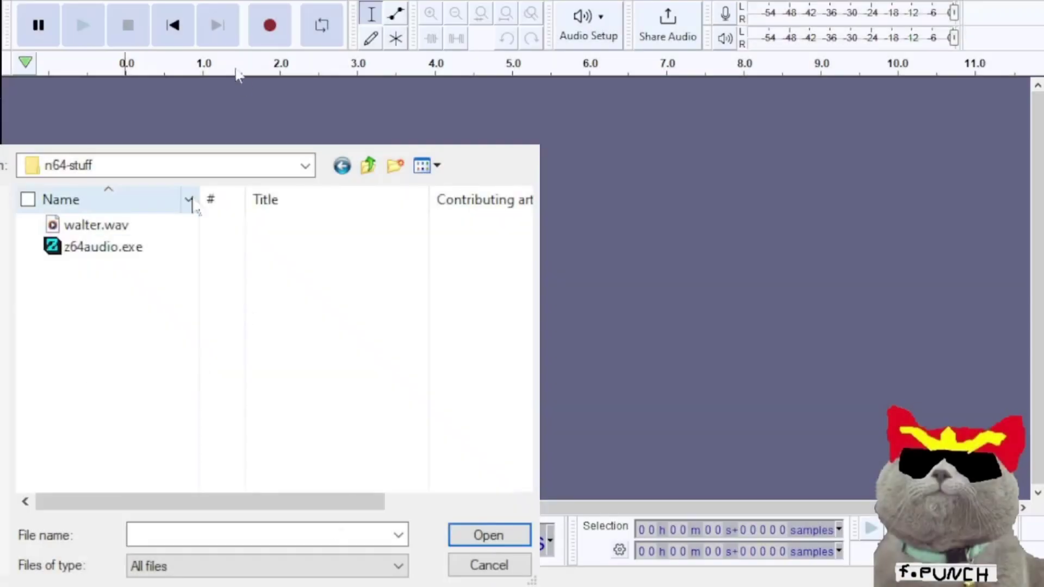
# Open walter.wav from the n64-stuff folder and start playing it.
pyautogui.doubleClick(120, 226)
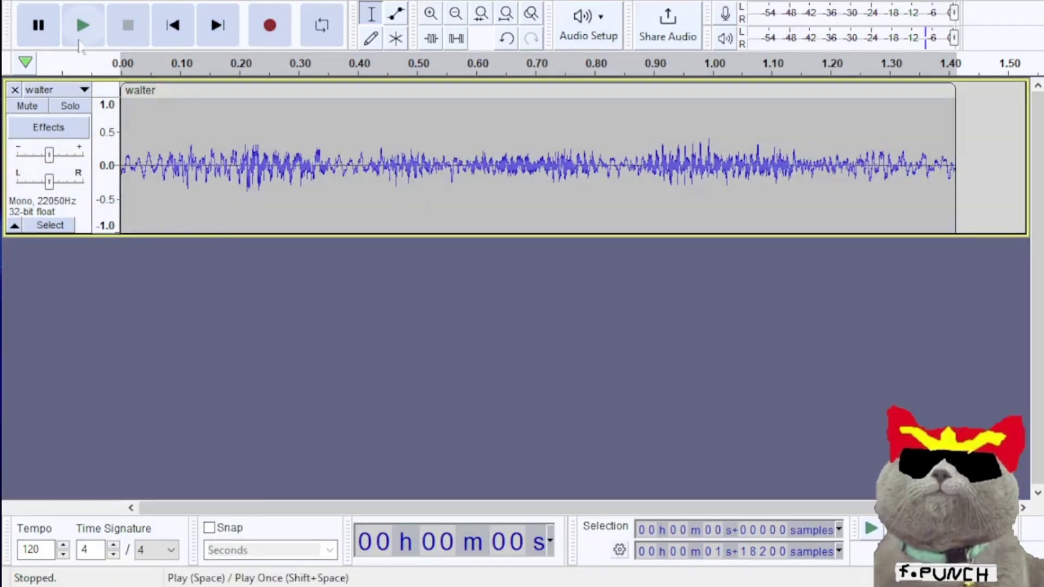
pyautogui.click(82, 26)
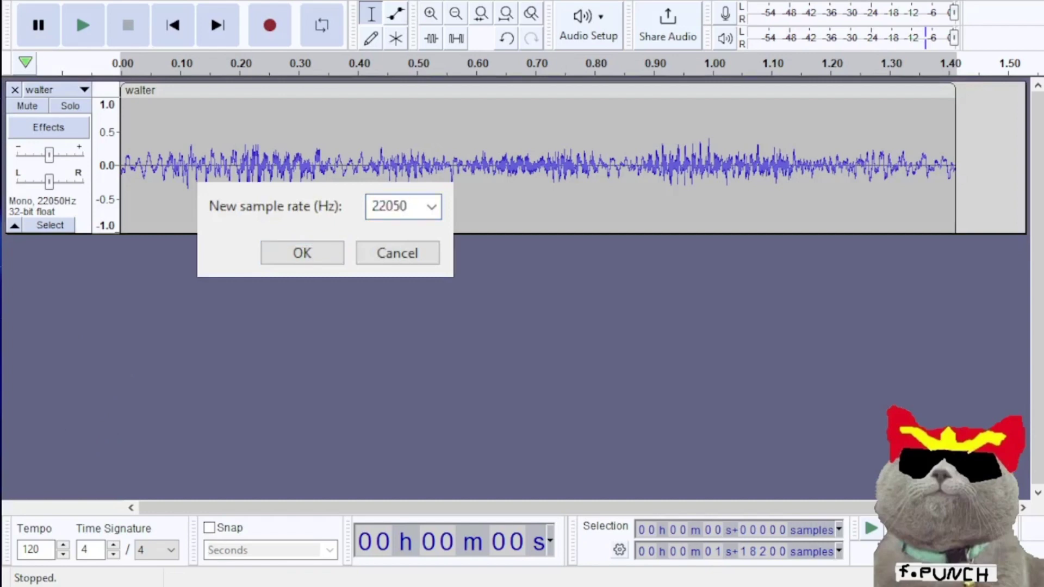
# Replace the walter track's 22050 Hz sample rate with 20000.
pyautogui.doubleClick(412, 205)
pyautogui.write('20000')
# Apply the 20000 Hz rate, play the track back, and select all the audio.
pyautogui.click(324, 254)
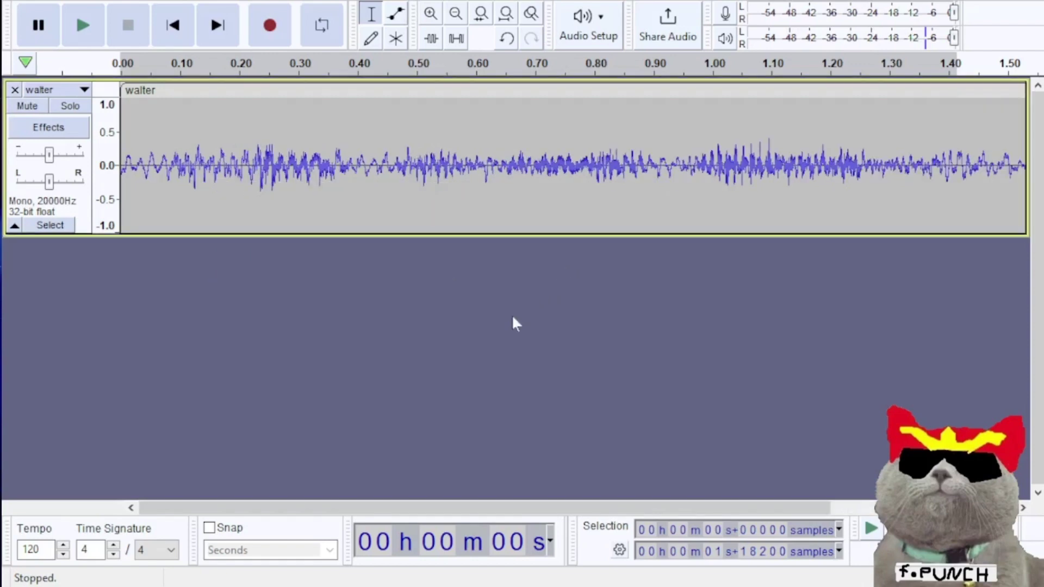
pyautogui.click(84, 32)
pyautogui.hotkey('ctrl', 'a')
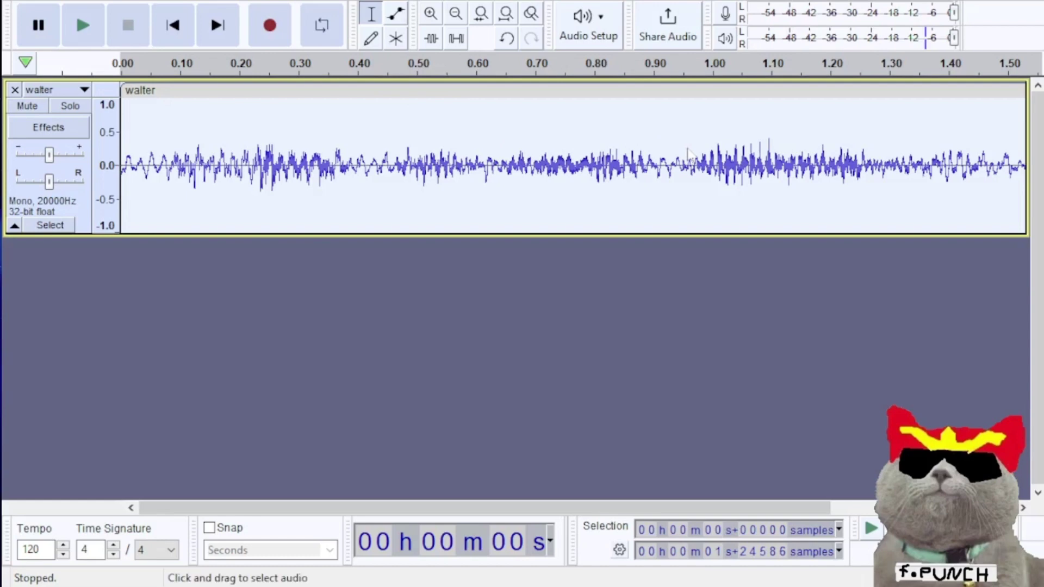
# Speed up the walter clip with a 1.2 Change Speed multiplier and play the result.
pyautogui.hotkey('ctrl', 'r')
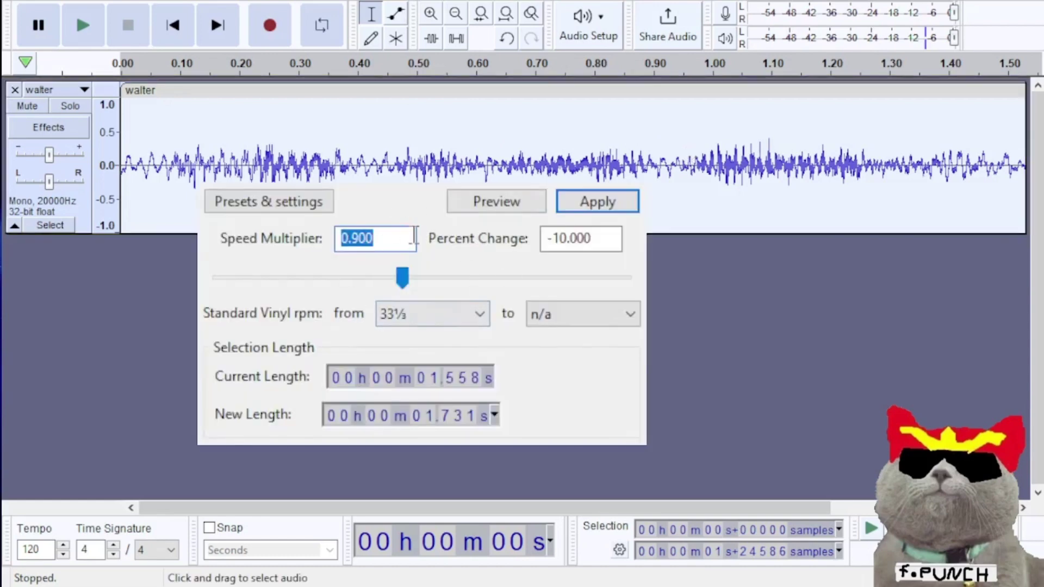
pyautogui.doubleClick(390, 239)
pyautogui.write('1.')
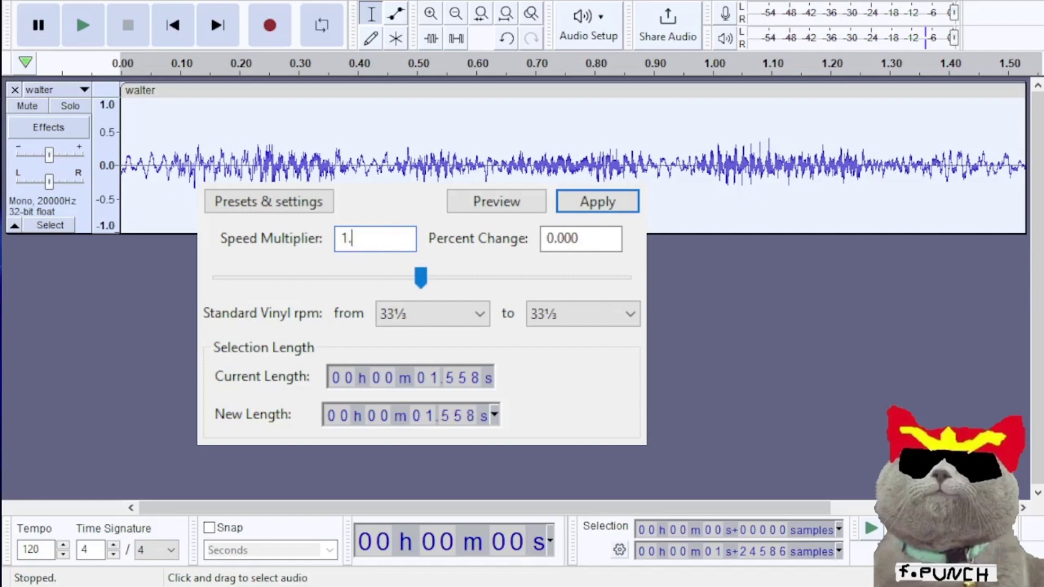
pyautogui.write('2')
pyautogui.click(634, 202)
pyautogui.click(83, 25)
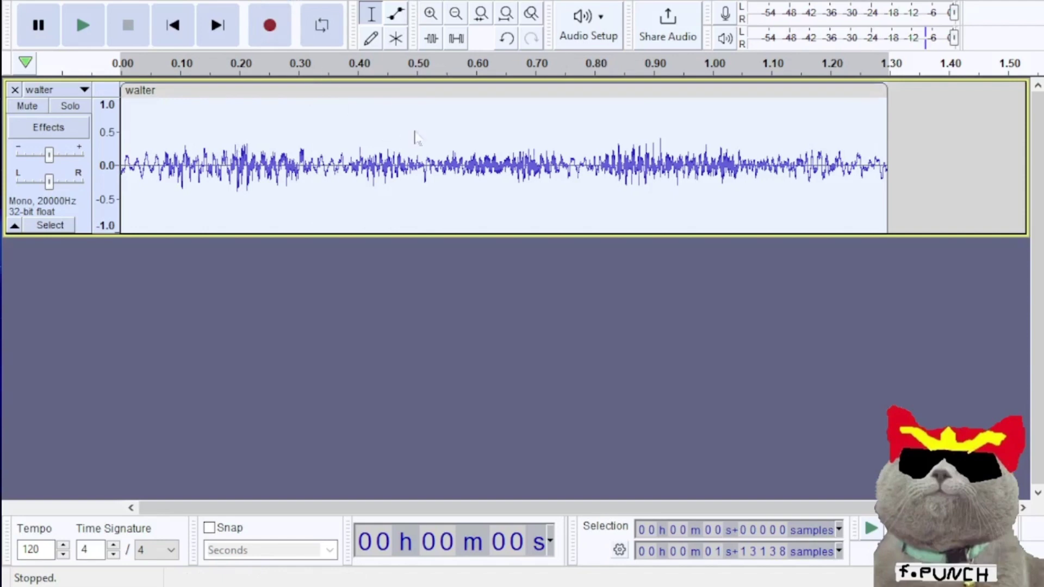
# Slow the clip with a 0.9 speed multiplier, play it, and clear the selection.
pyautogui.hotkey('ctrl', 'r')
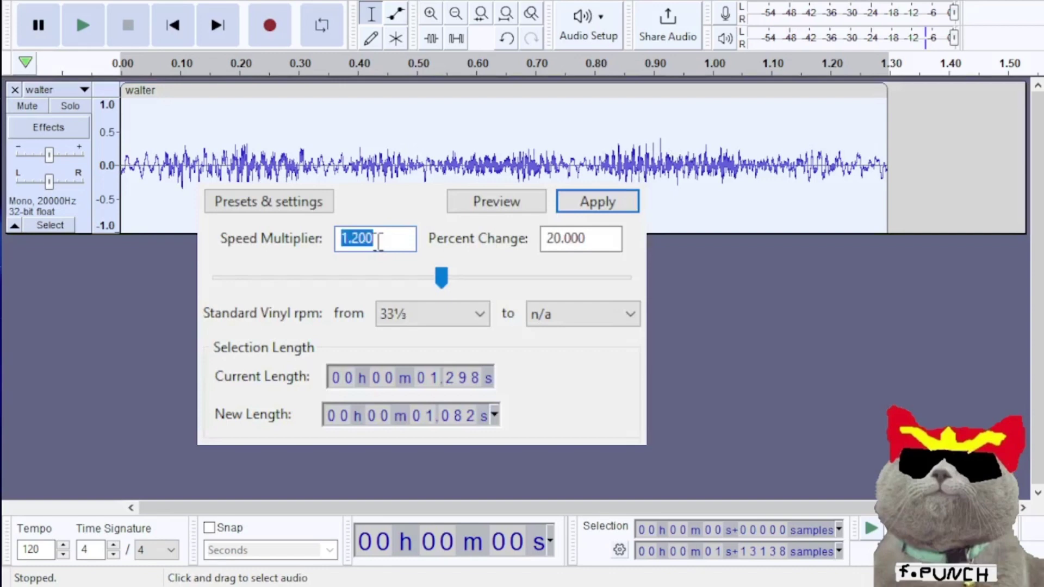
pyautogui.write('0.9')
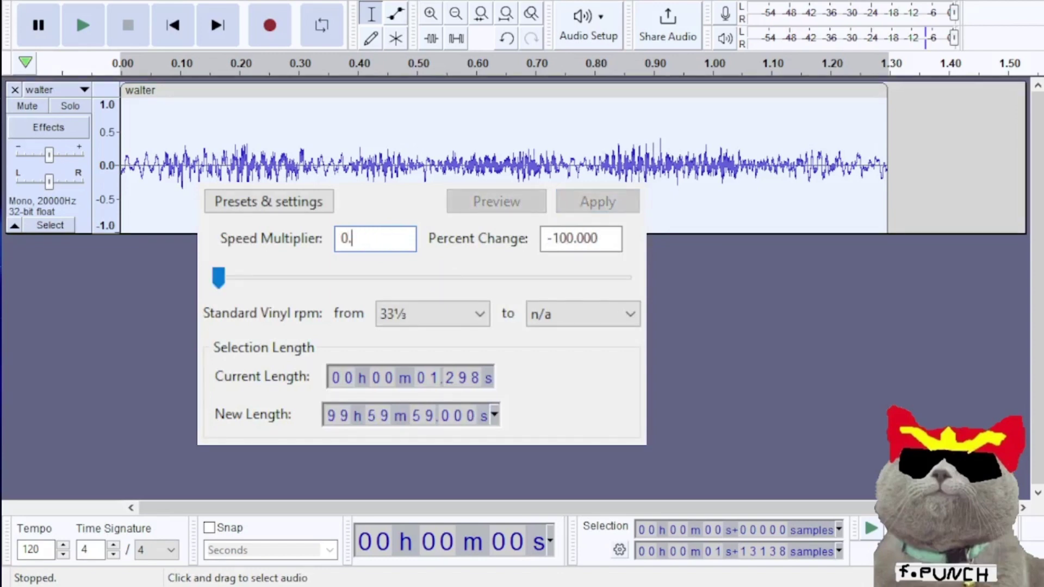
pyautogui.click(634, 203)
pyautogui.click(92, 42)
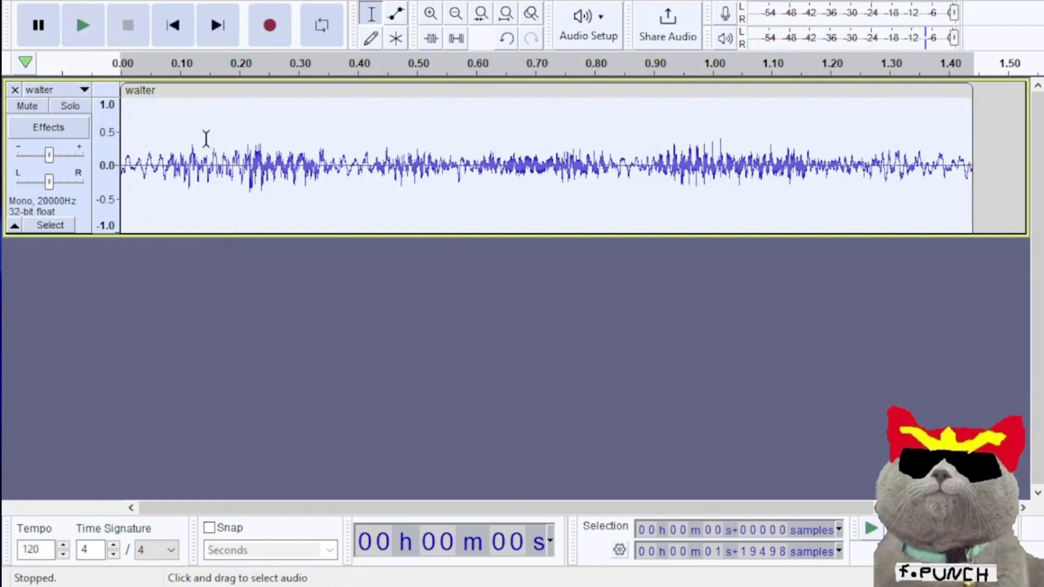
pyautogui.click(278, 298)
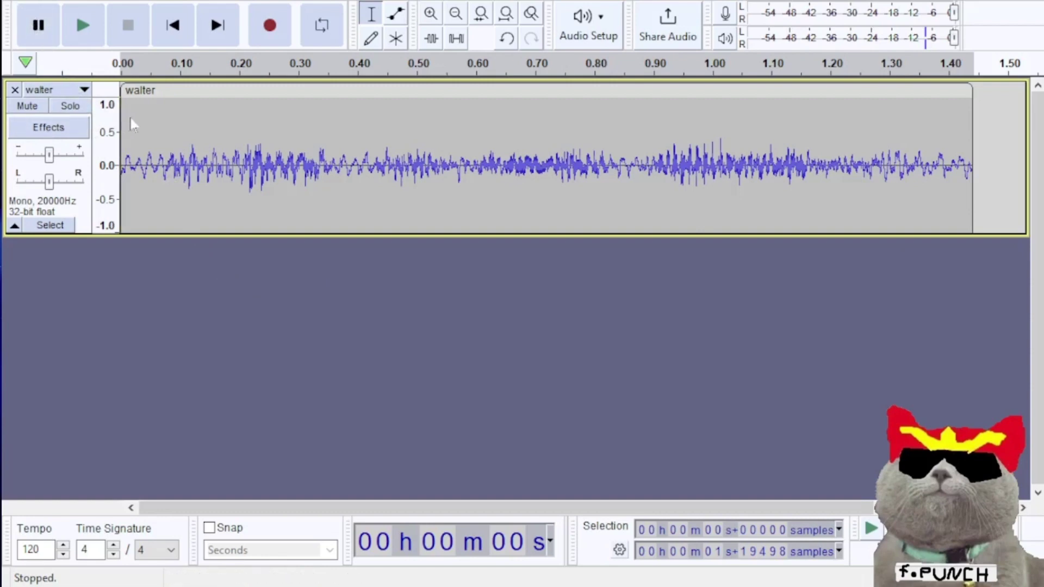
# Export the edited audio as walter.wav in WAV format.
pyautogui.hotkey('ctrl', 'shift', 'e')
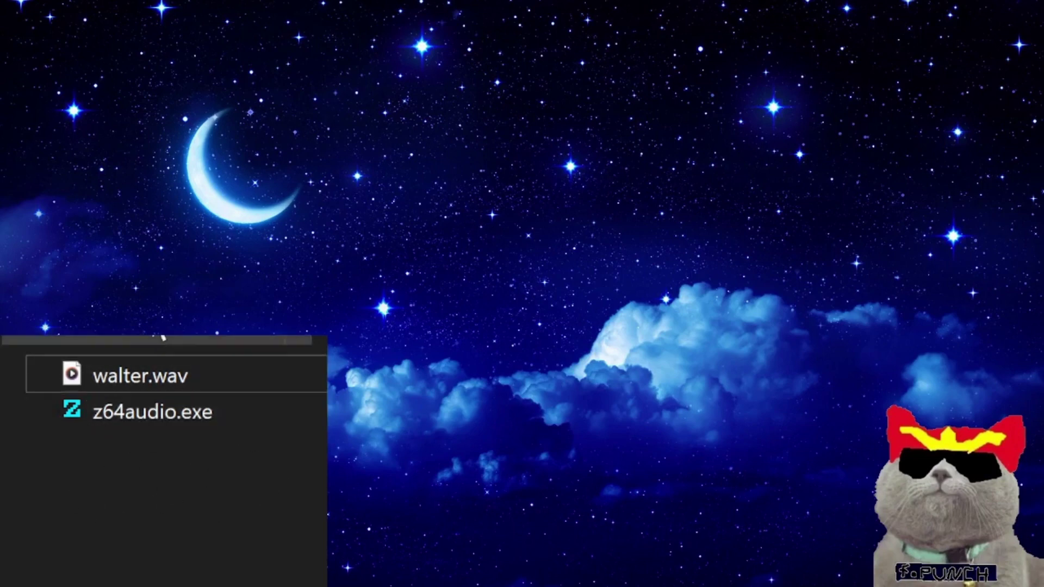
# Convert walter.wav with z64audio, then select walter.vadpcm.bin and config.toml.
pyautogui.click(185, 375)
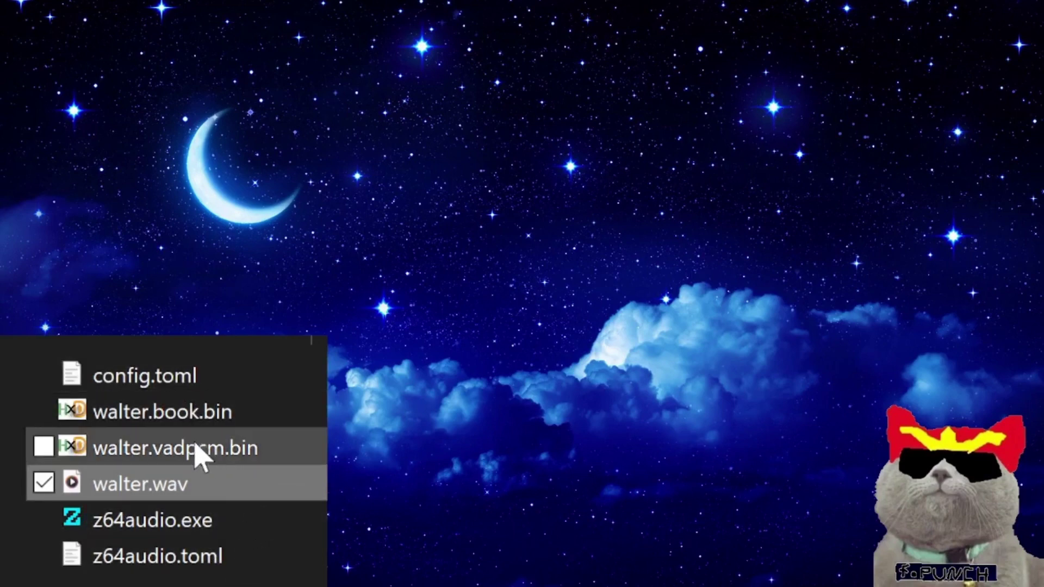
pyautogui.click(146, 447)
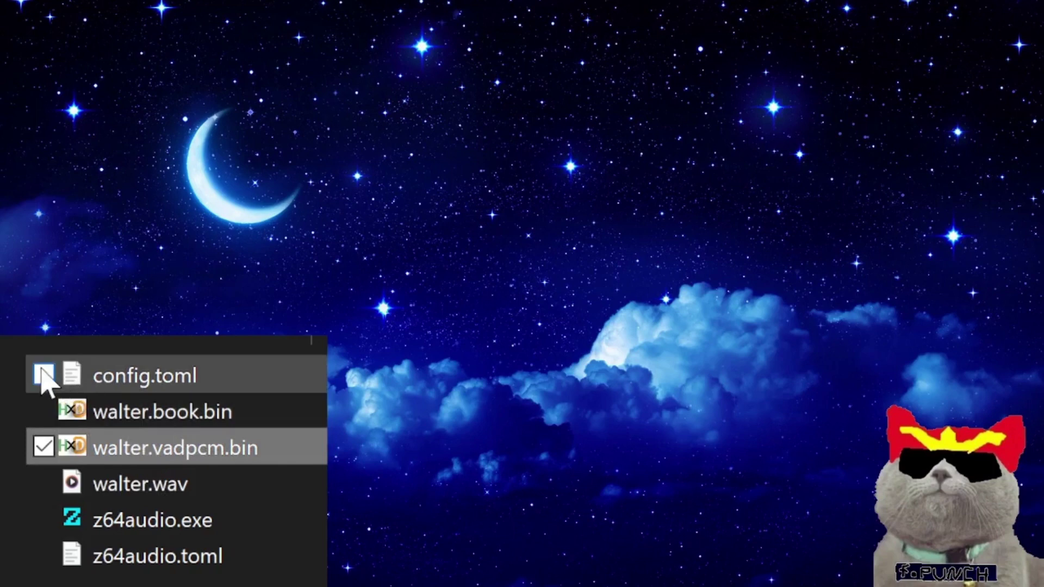
pyautogui.click(44, 375)
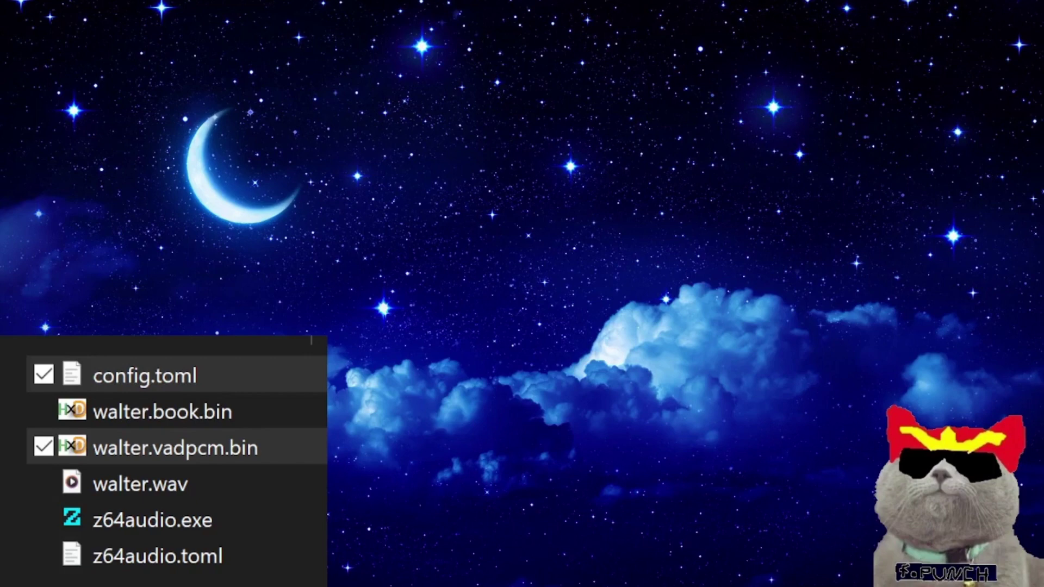
pyautogui.hotkey('alt', 'Tab')
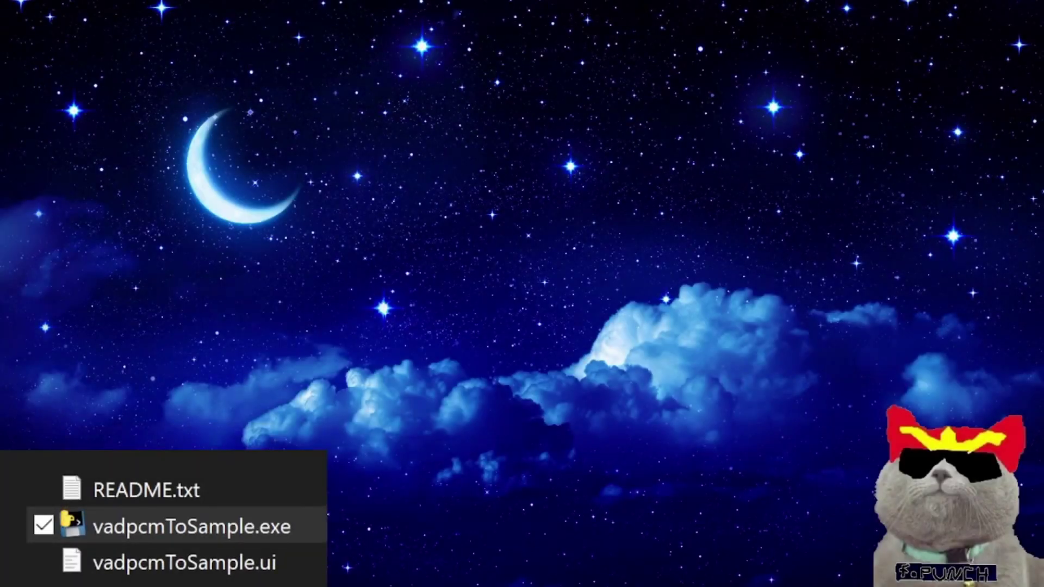
# Launch vadpcmToSample and load the Adult Link - Falling 1 sample.
pyautogui.doubleClick(246, 527)
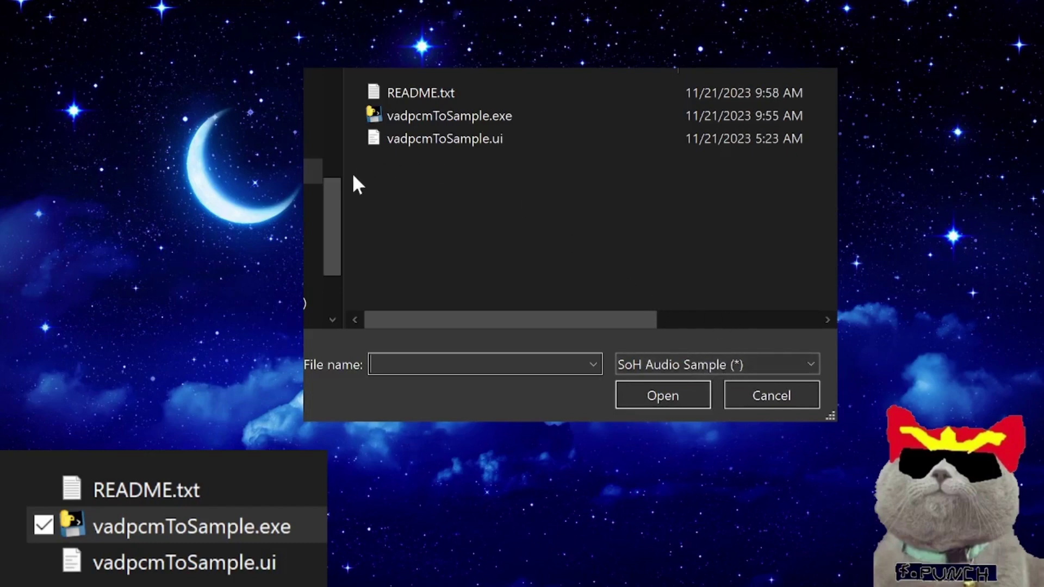
pyautogui.click(328, 205)
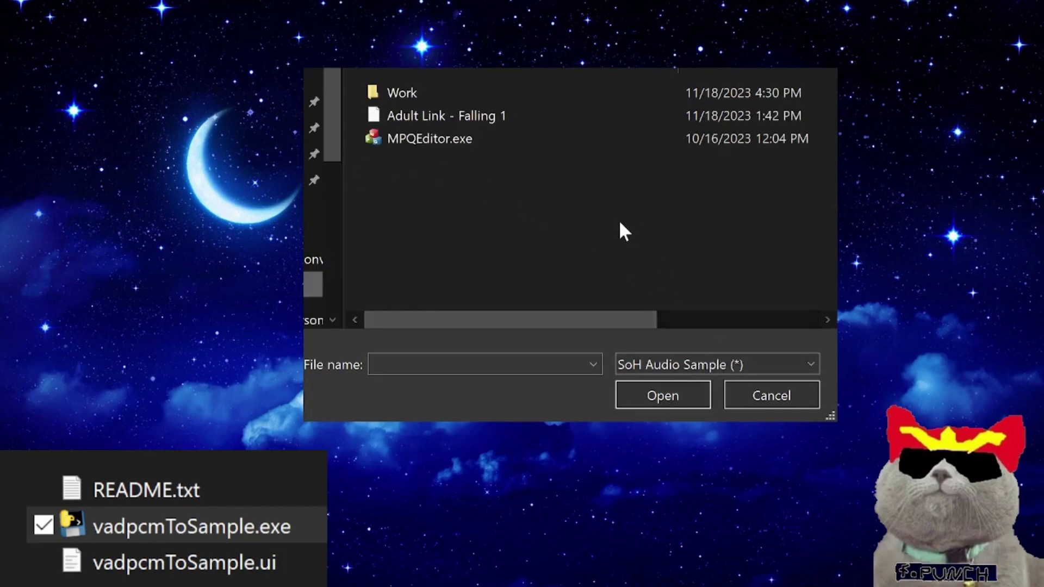
pyautogui.doubleClick(504, 113)
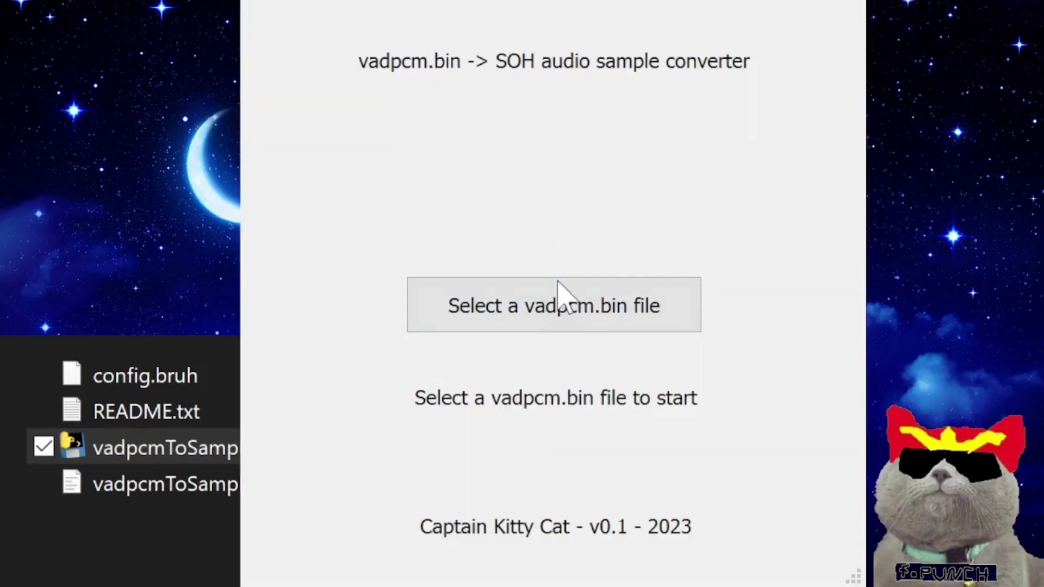
# Load C:/n64-stuff/walter.vadpcm.bin into the converter.
pyautogui.click(600, 324)
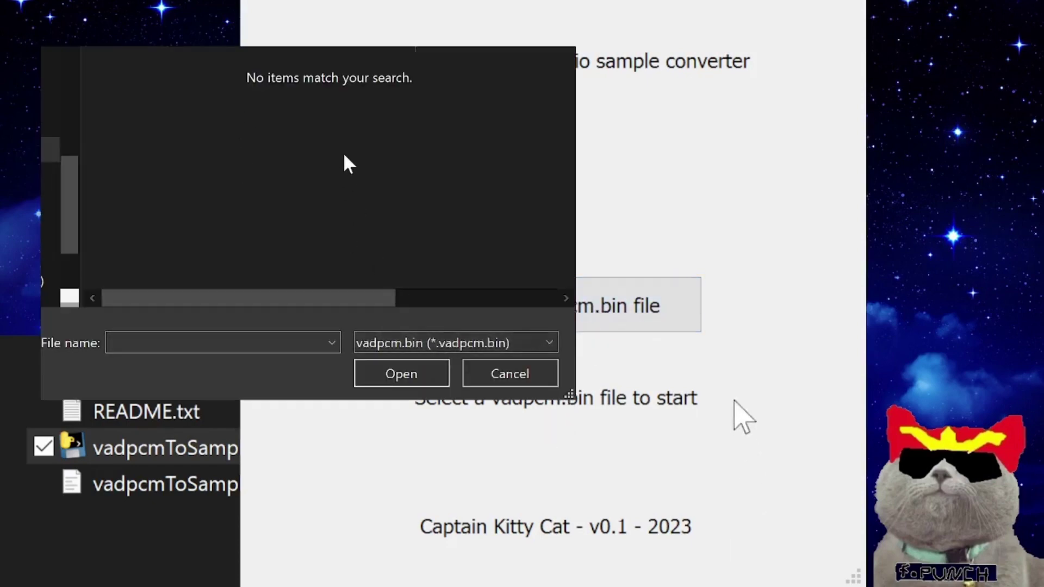
pyautogui.click(70, 205)
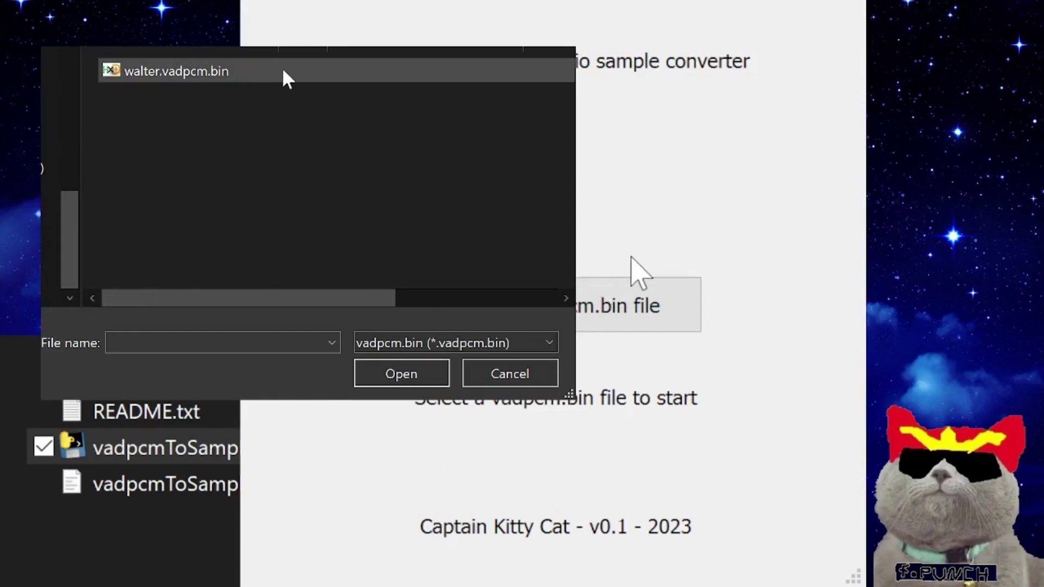
pyautogui.doubleClick(243, 72)
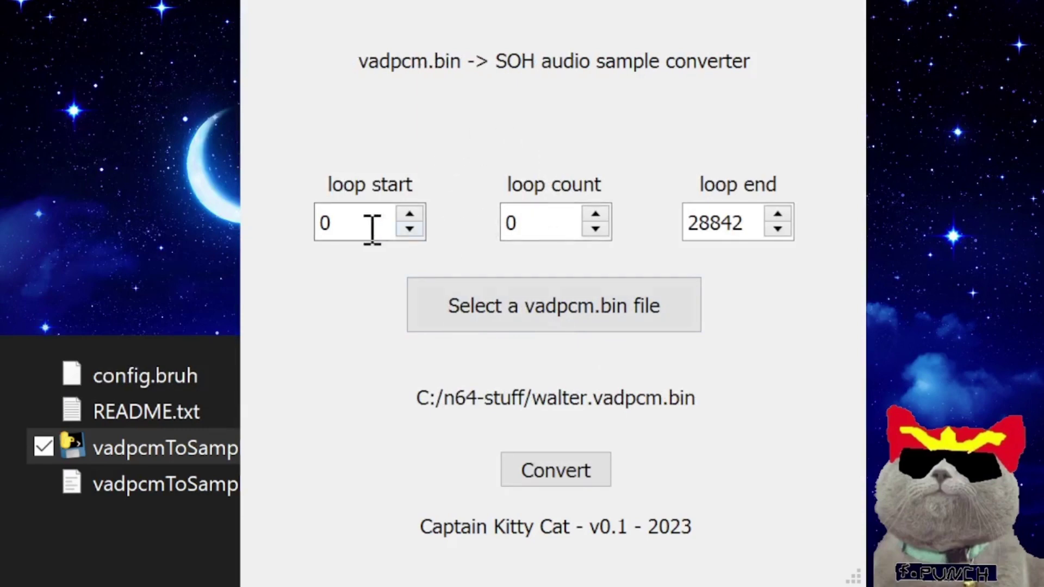
# Cancel the file picker, then reopen it and load vadpcmToSample.ui under All Files.
pyautogui.click(483, 325)
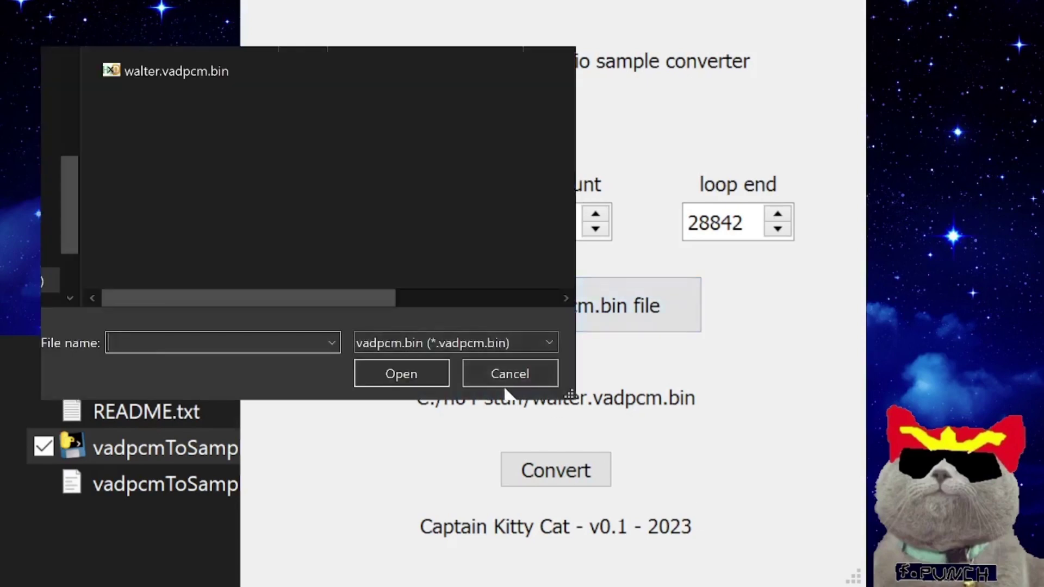
pyautogui.click(496, 380)
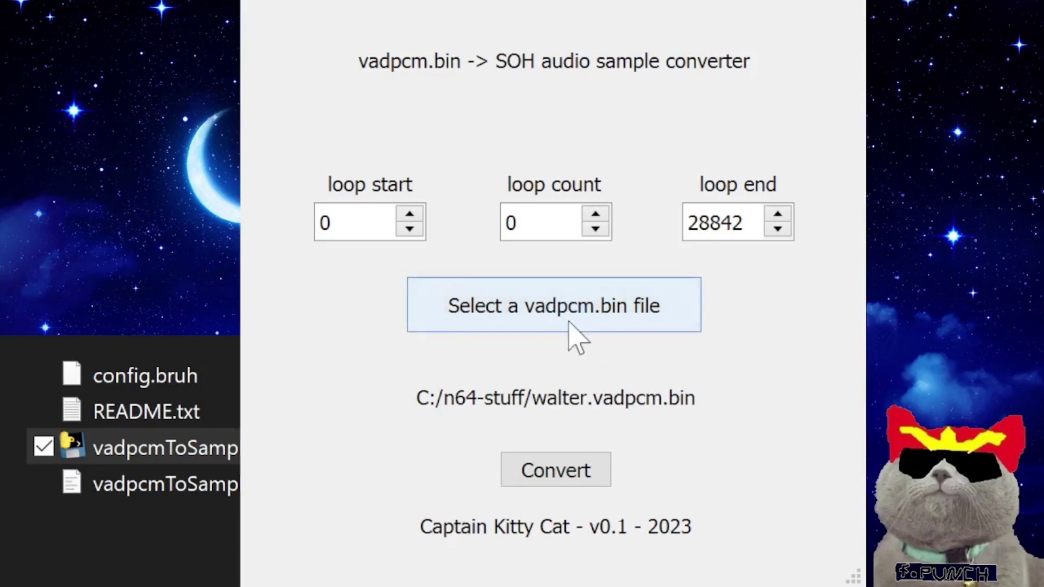
pyautogui.click(464, 325)
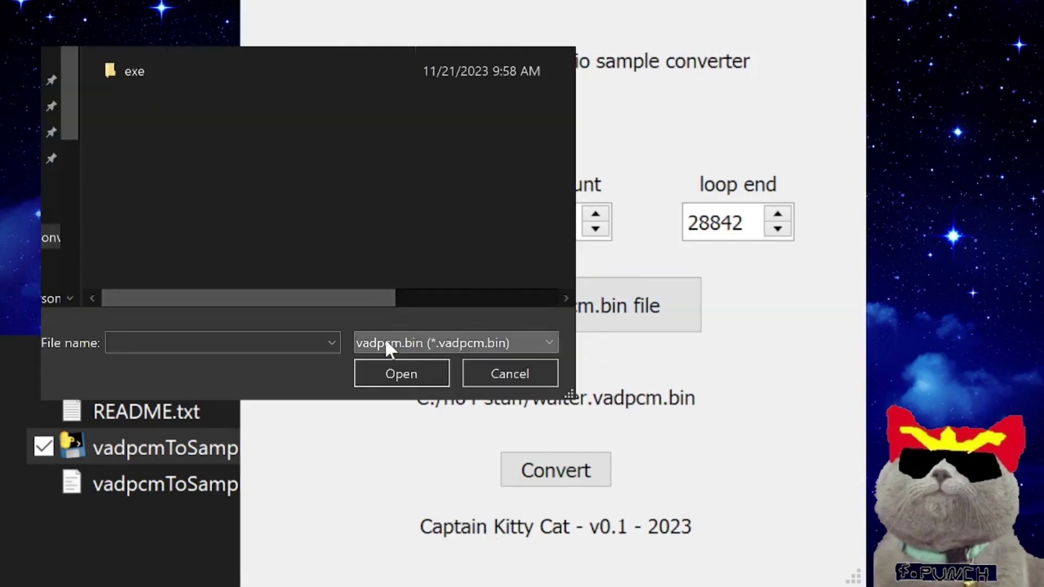
pyautogui.press('Down')
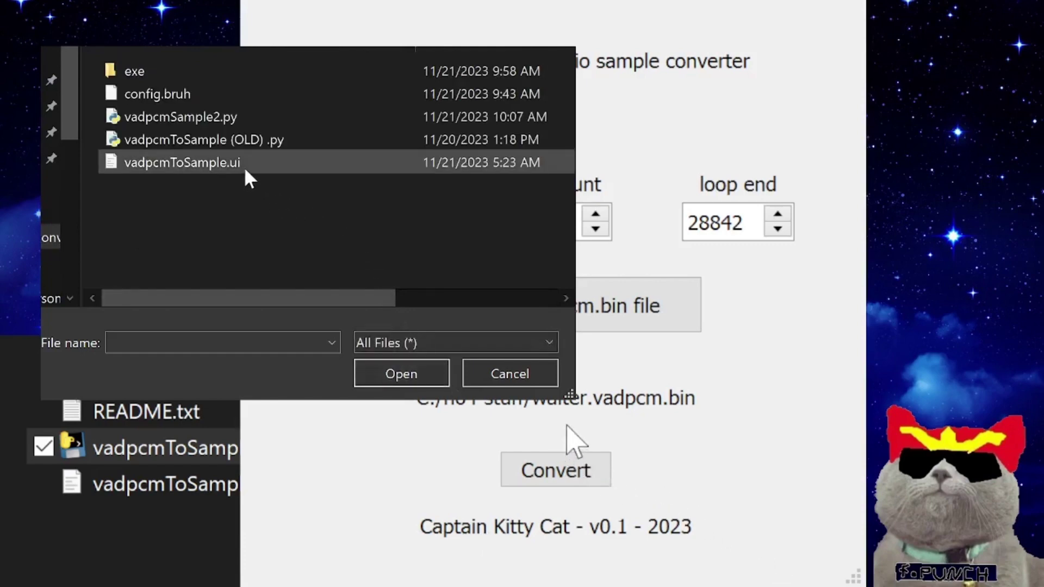
pyautogui.click(270, 166)
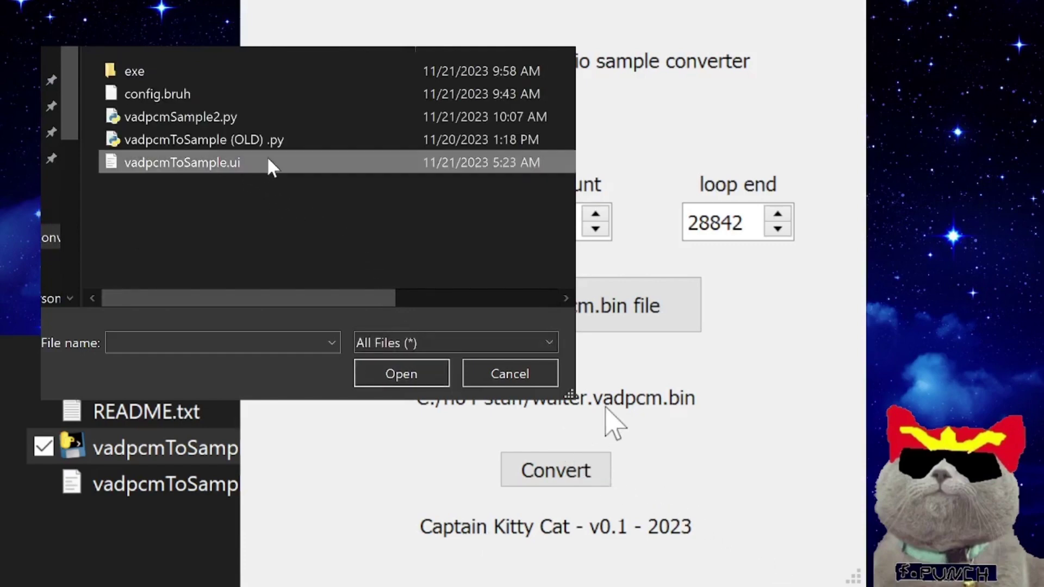
pyautogui.click(267, 162)
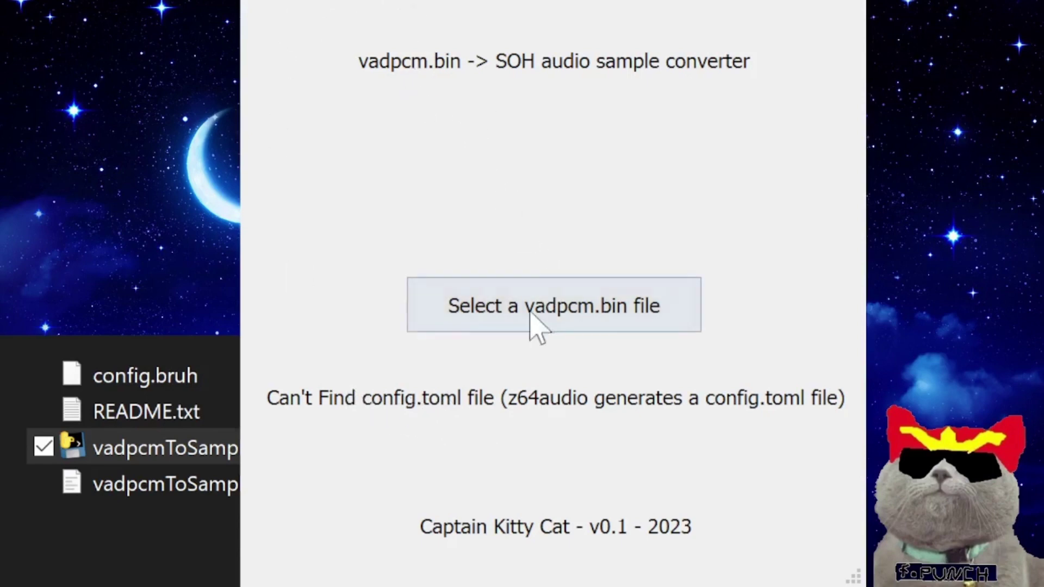
# Pick walter.vadpcm.bin in the file picker and switch the filter to All Files (*).
pyautogui.click(487, 331)
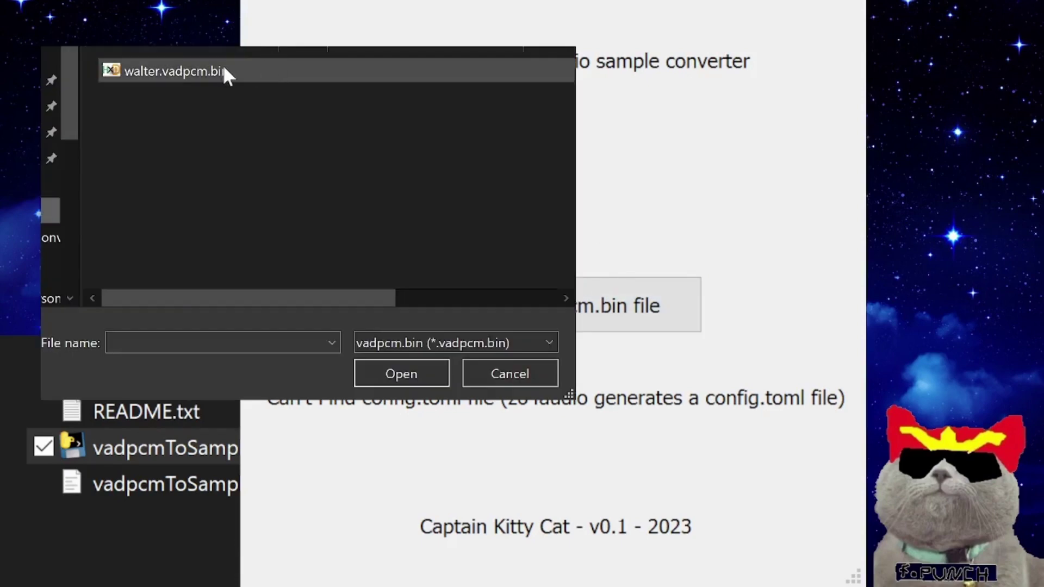
pyautogui.click(264, 71)
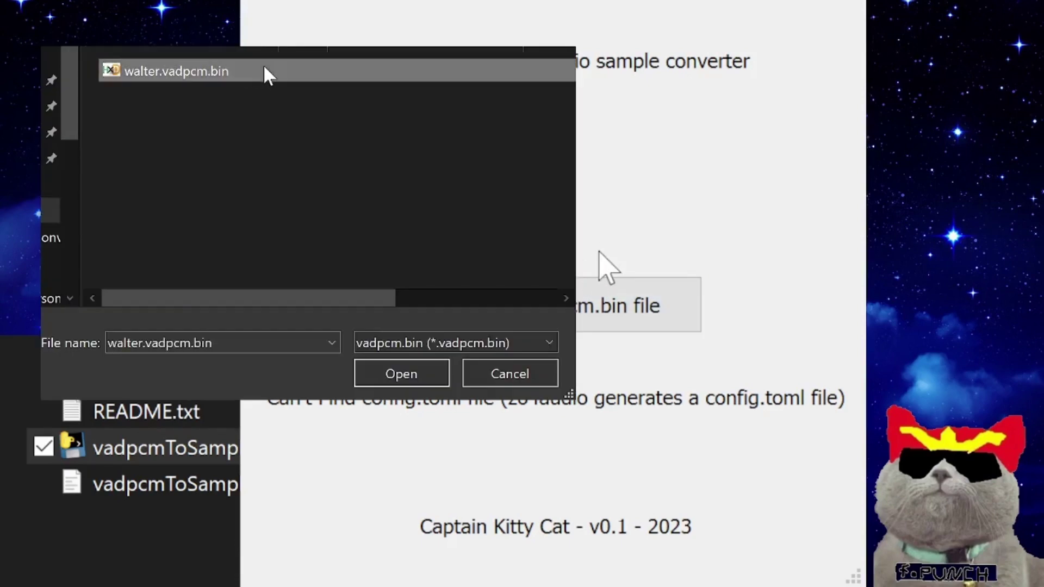
pyautogui.click(392, 334)
pyautogui.click(435, 374)
# Reload walter.vadpcm.bin, keep loop count at 0, set loop end to 29842, and convert.
pyautogui.doubleClick(241, 68)
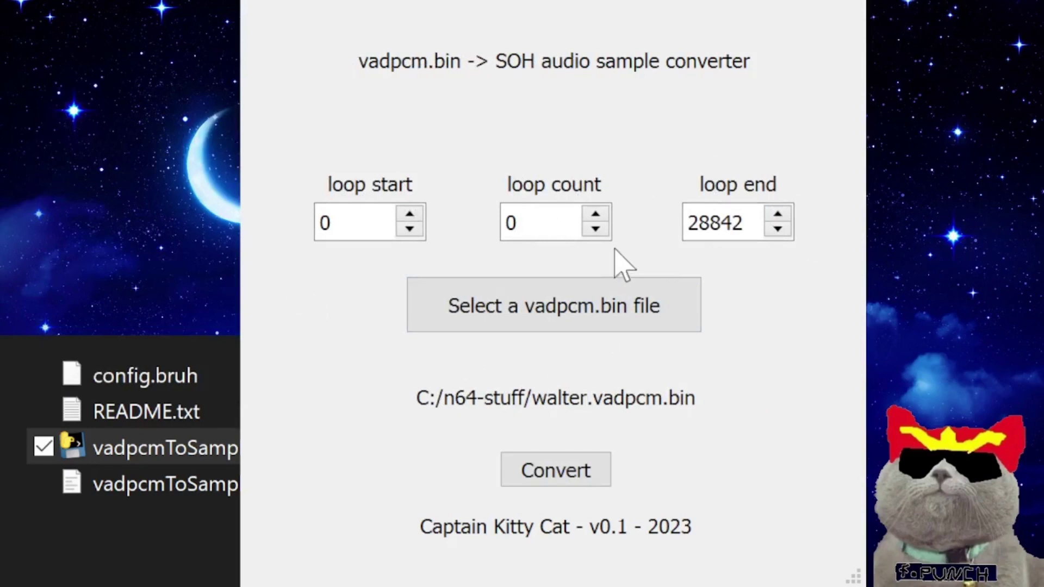
pyautogui.click(599, 214)
pyautogui.click(597, 228)
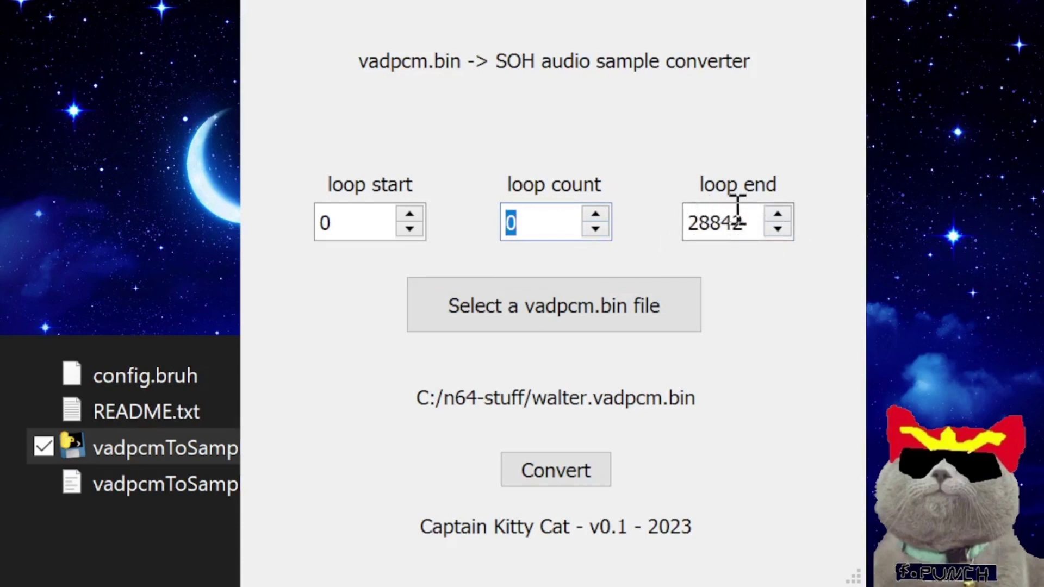
pyautogui.click(712, 223)
pyautogui.press('BackSpace')
pyautogui.write('9')
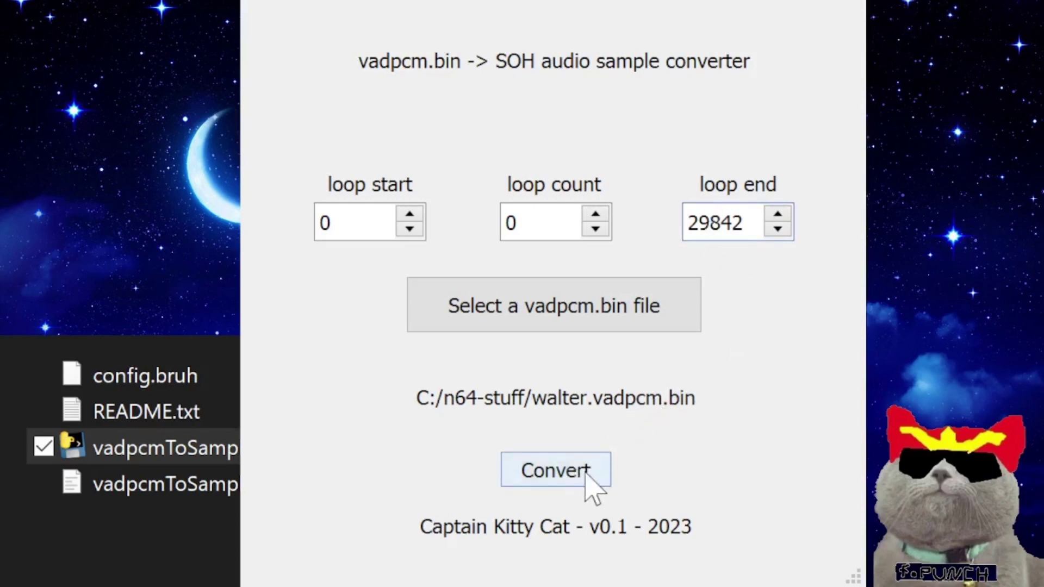
pyautogui.click(554, 471)
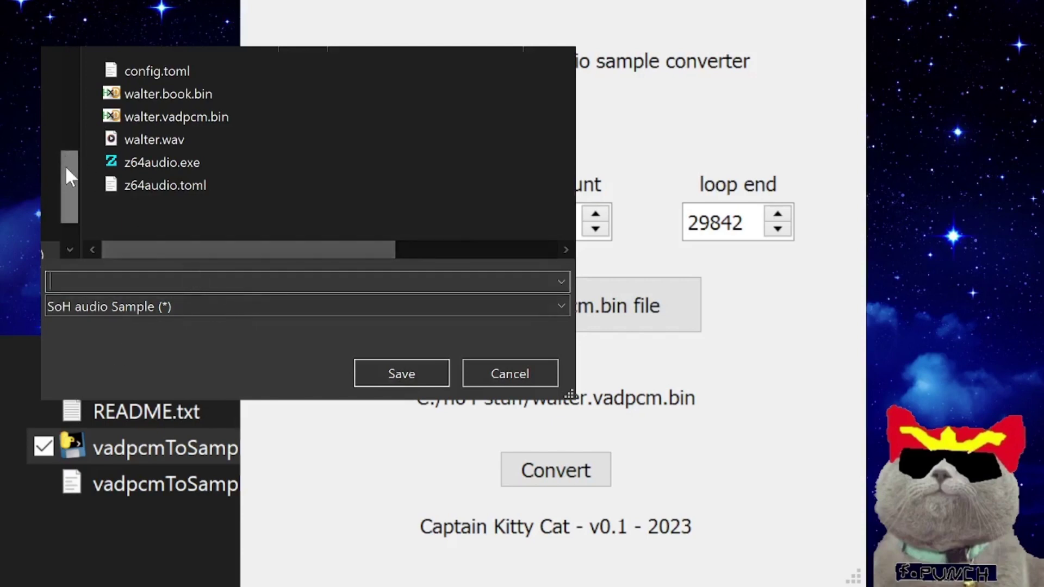
# Create a new folder named myaudio in the save location and open it.
pyautogui.scroll(5, 64, 165)
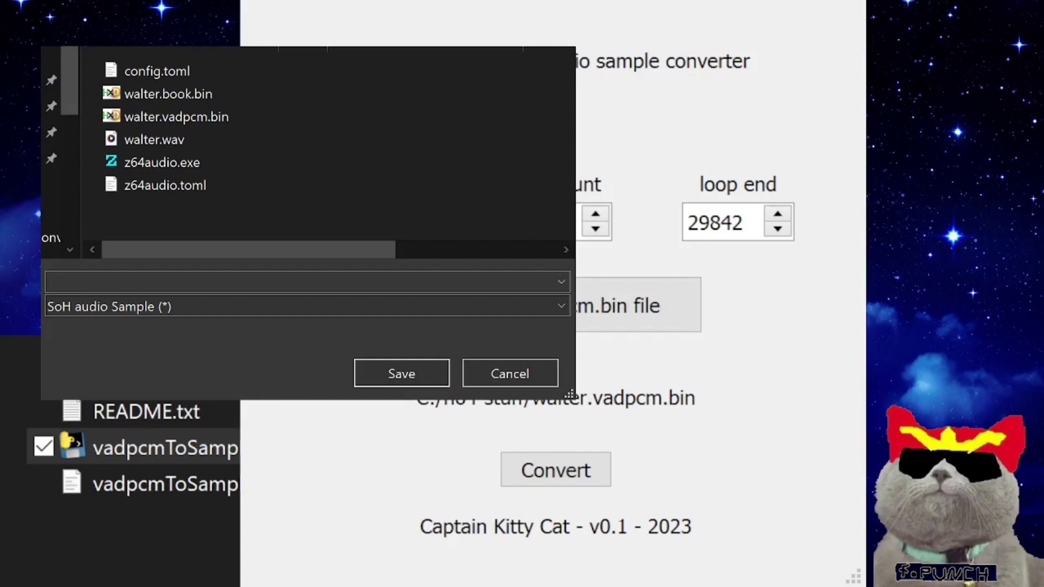
pyautogui.hotkey('ctrl', 'shift', 'n')
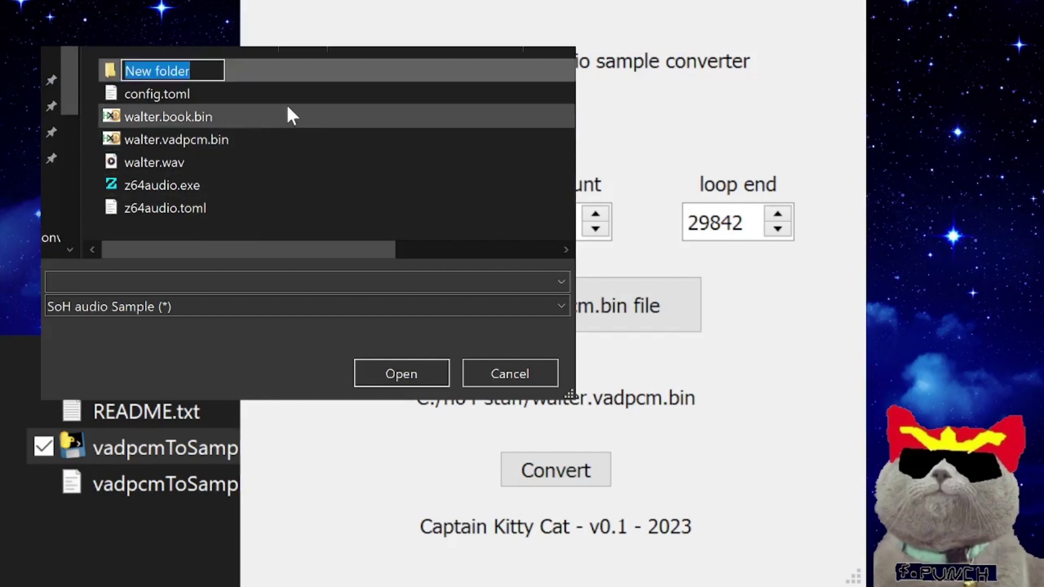
pyautogui.write('m')
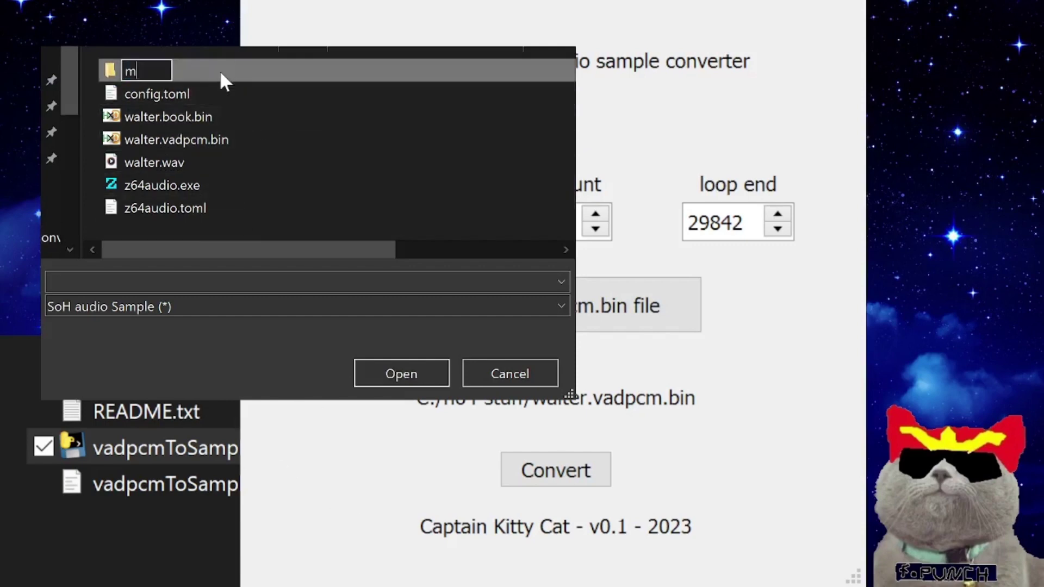
pyautogui.write('yaudio')
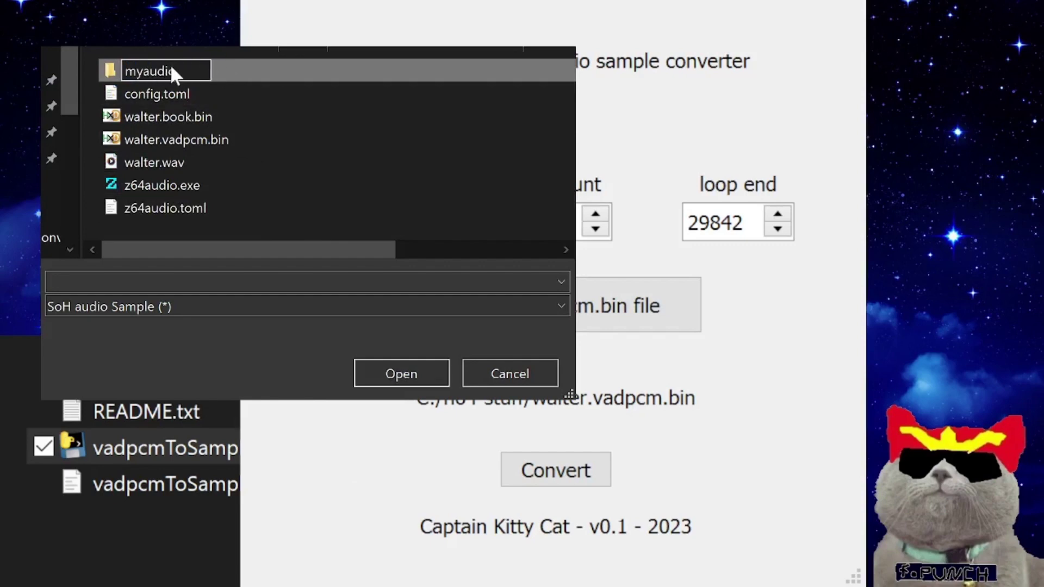
pyautogui.press('Return')
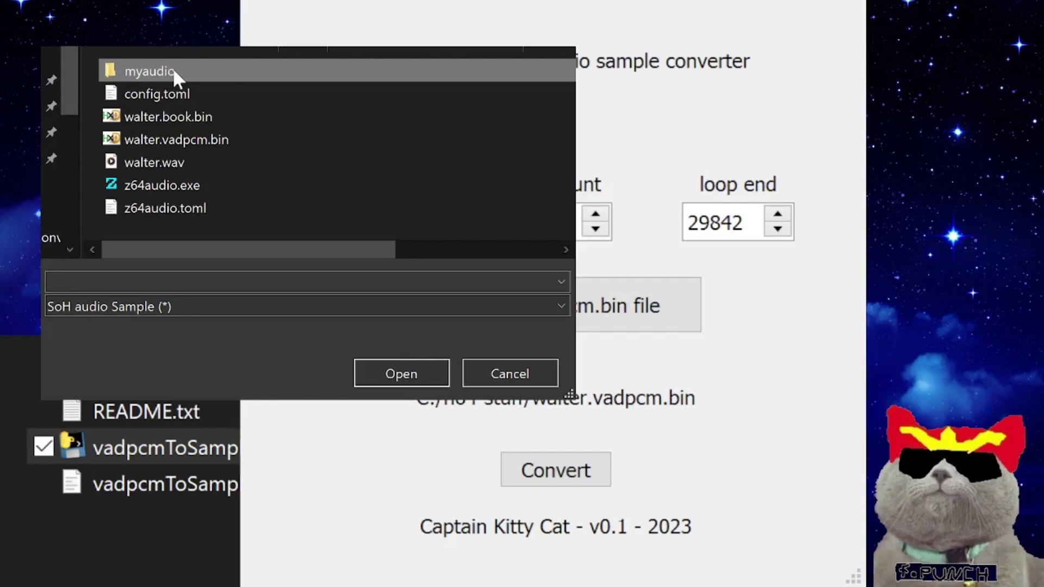
pyautogui.doubleClick(169, 73)
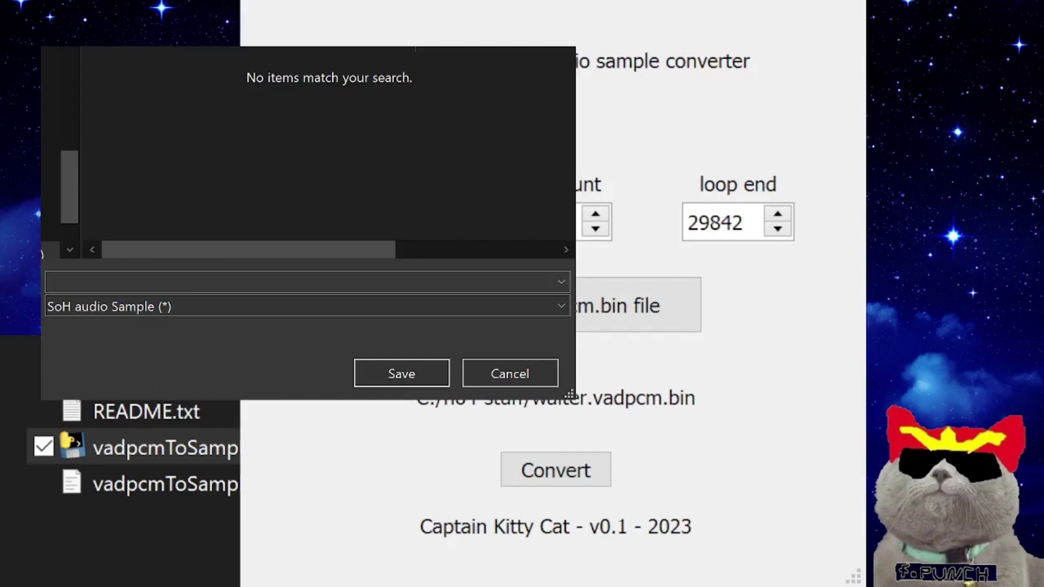
# Create an audio subfolder inside myaudio and open it.
pyautogui.hotkey('ctrl', 'shift', 'n')
pyautogui.write('audio')
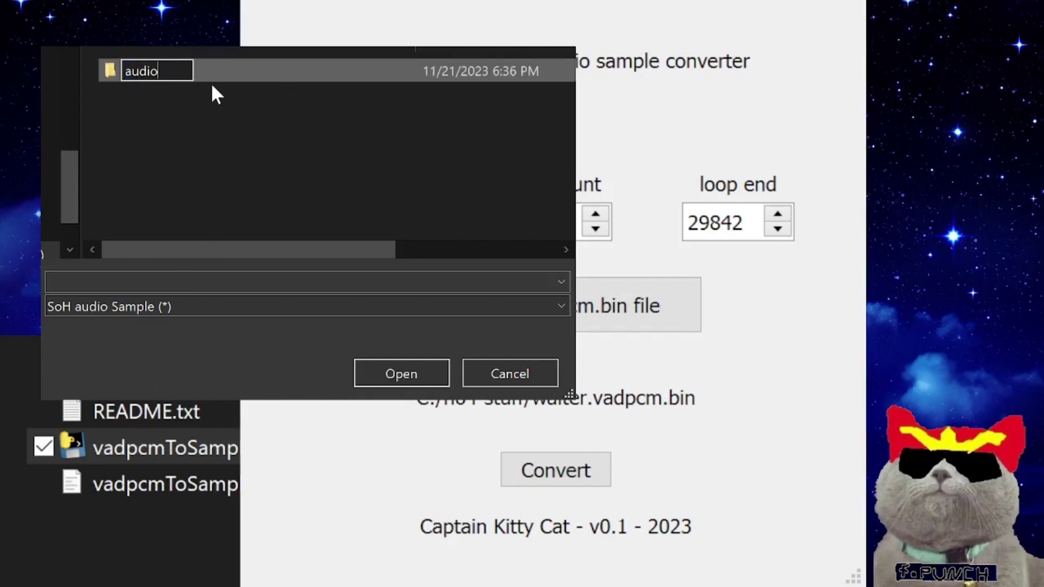
pyautogui.press('Return')
pyautogui.doubleClick(175, 71)
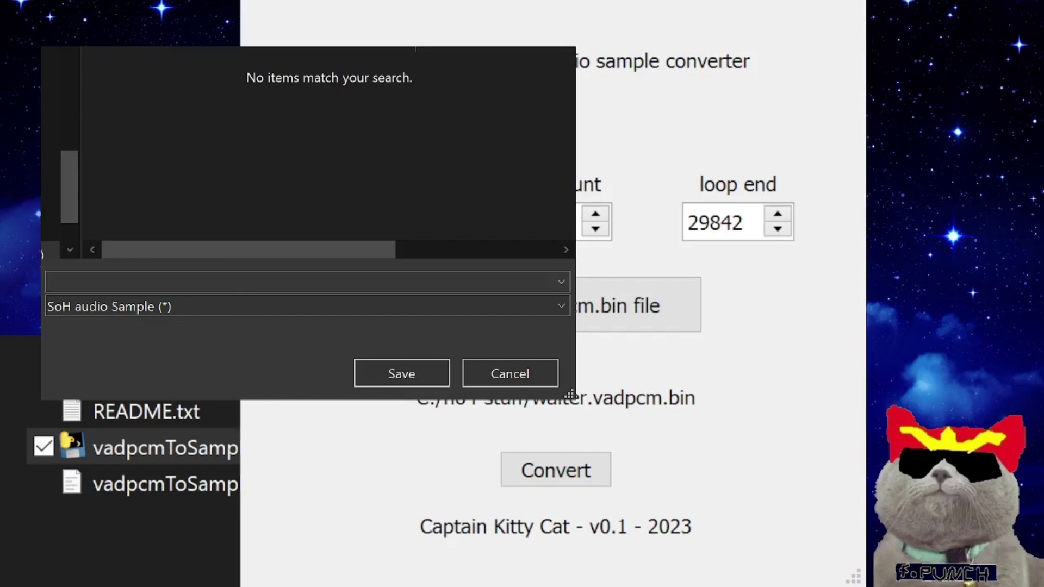
# Create a samples subfolder inside audio and open it.
pyautogui.hotkey('ctrl', 'shift', 'n')
pyautogui.write('samples')
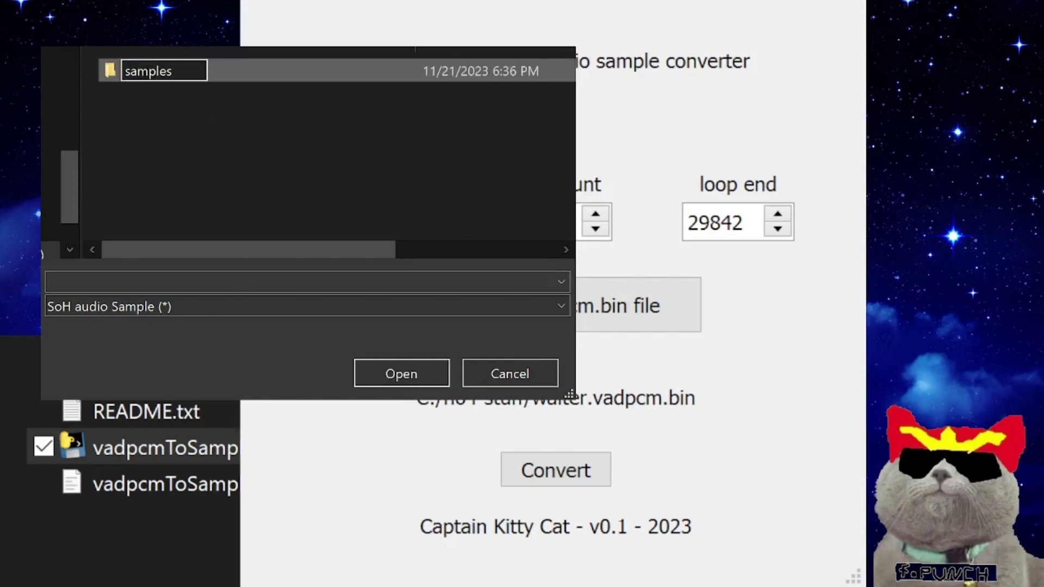
pyautogui.press('Return')
pyautogui.doubleClick(184, 73)
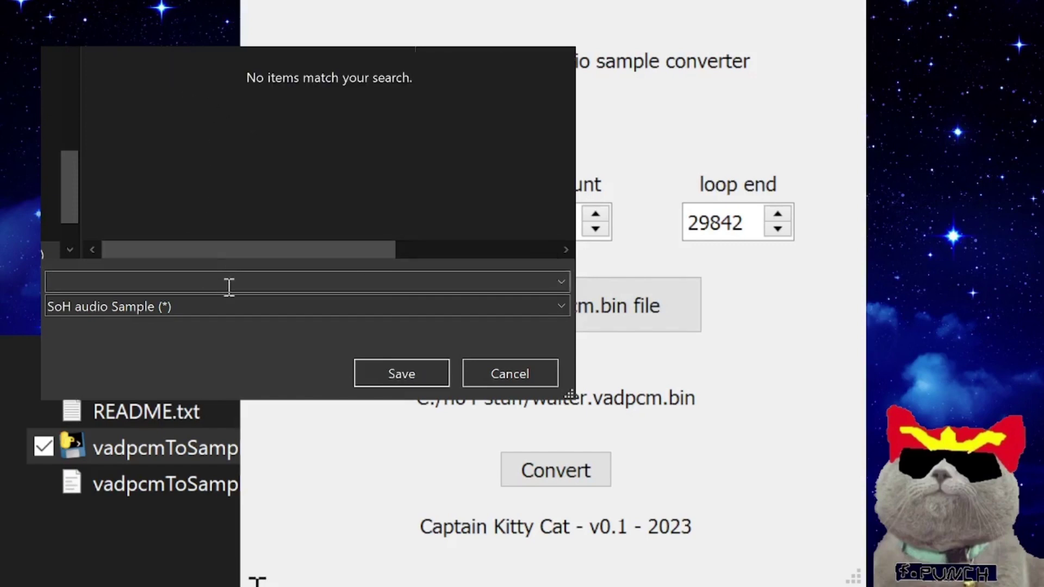
# Save the converted sample as 'Adult Link - Falling 1'.
pyautogui.click(290, 277)
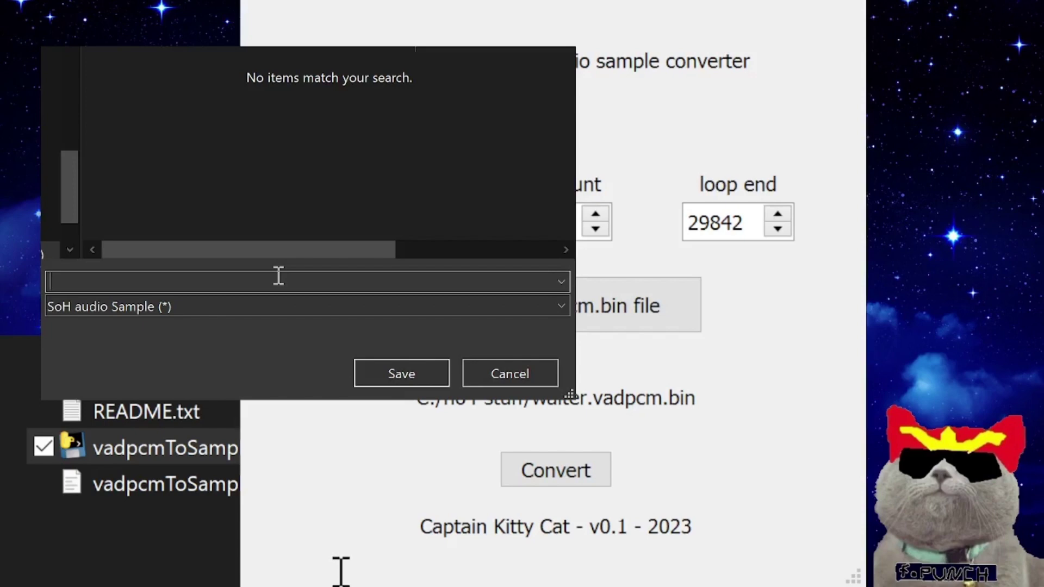
pyautogui.write('Adult Link - Fa')
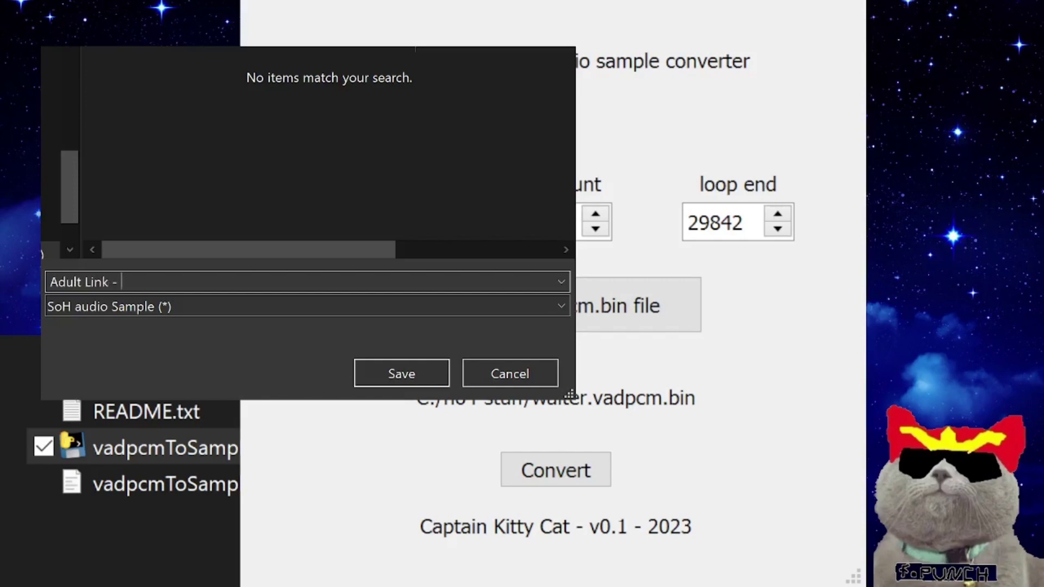
pyautogui.write('lling 1')
pyautogui.click(375, 369)
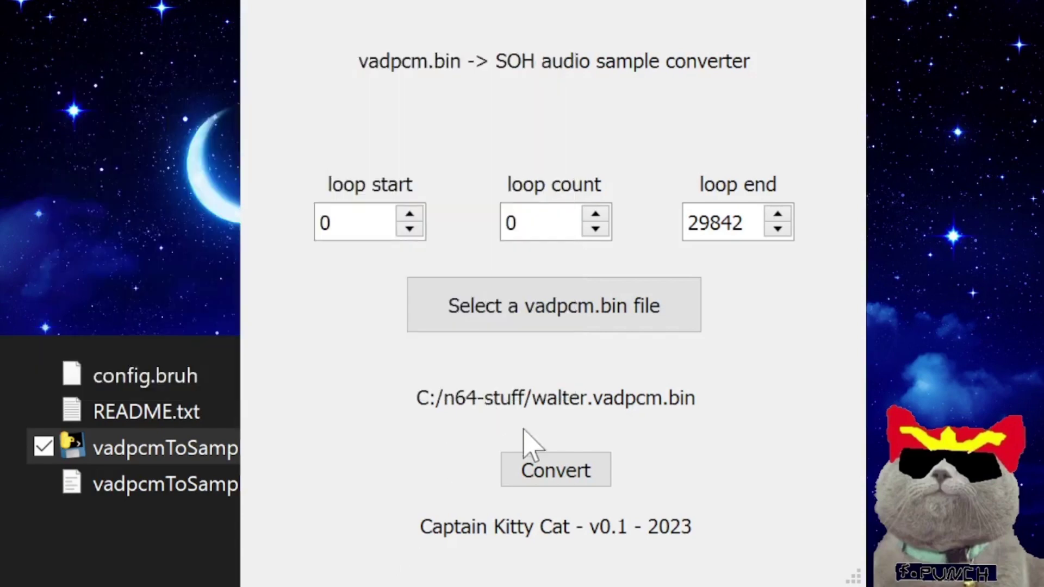
# Convert again and save the second sample as 'Adult Link - Falling 2'.
pyautogui.click(542, 471)
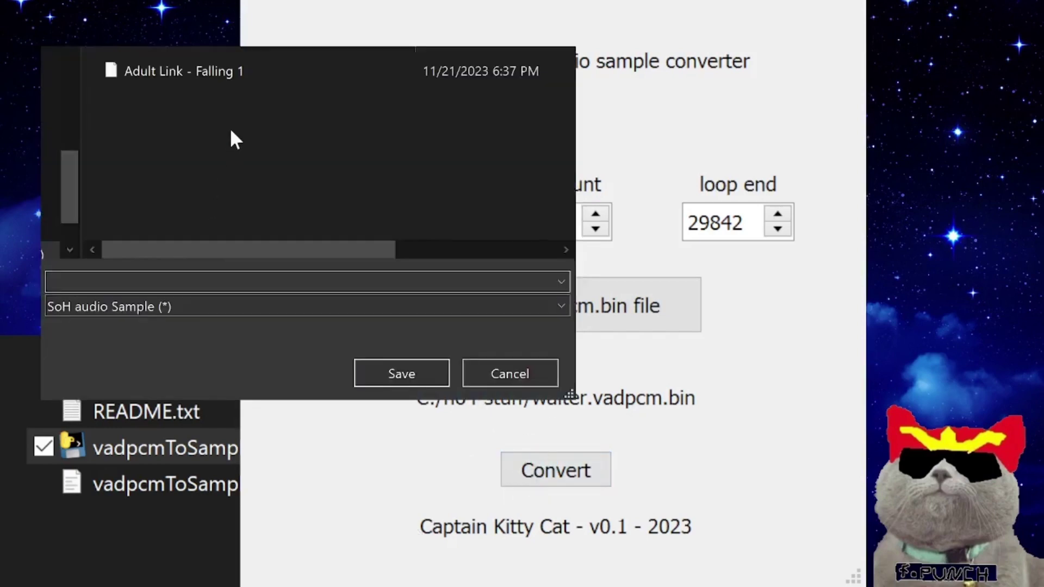
pyautogui.click(237, 76)
pyautogui.click(178, 288)
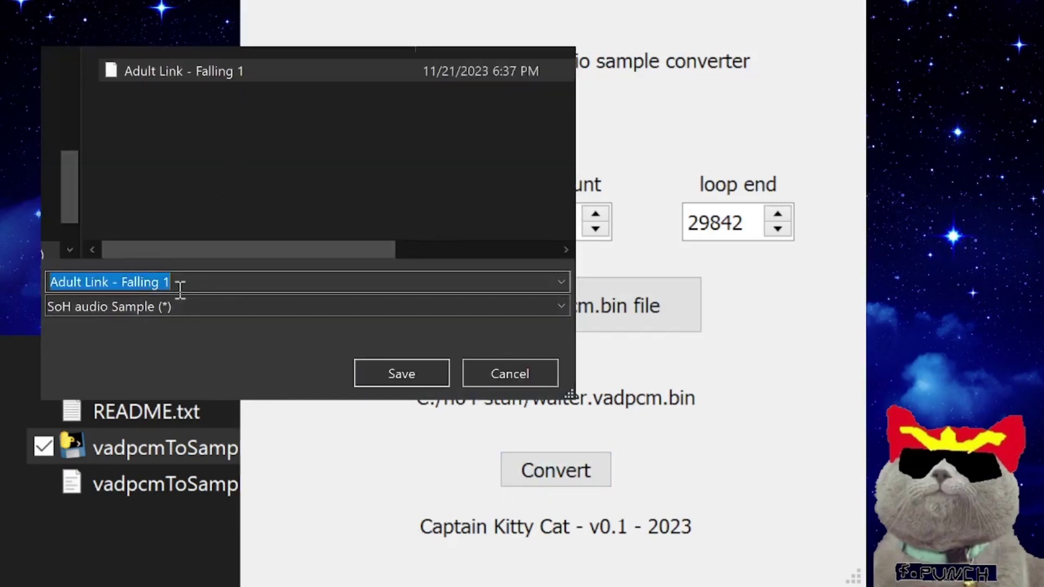
pyautogui.click(179, 289)
pyautogui.press('BackSpace')
pyautogui.write('2')
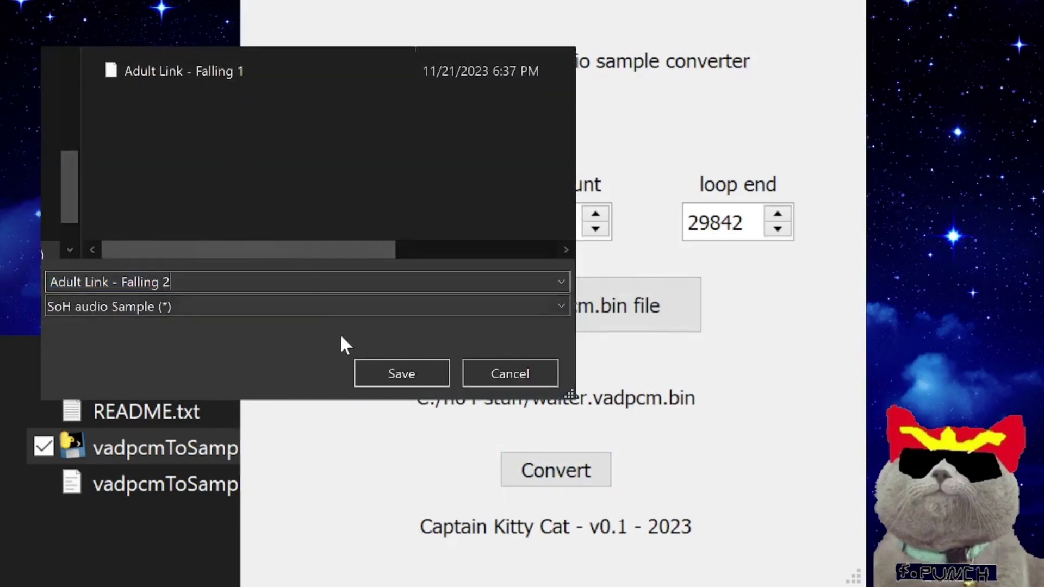
pyautogui.click(374, 373)
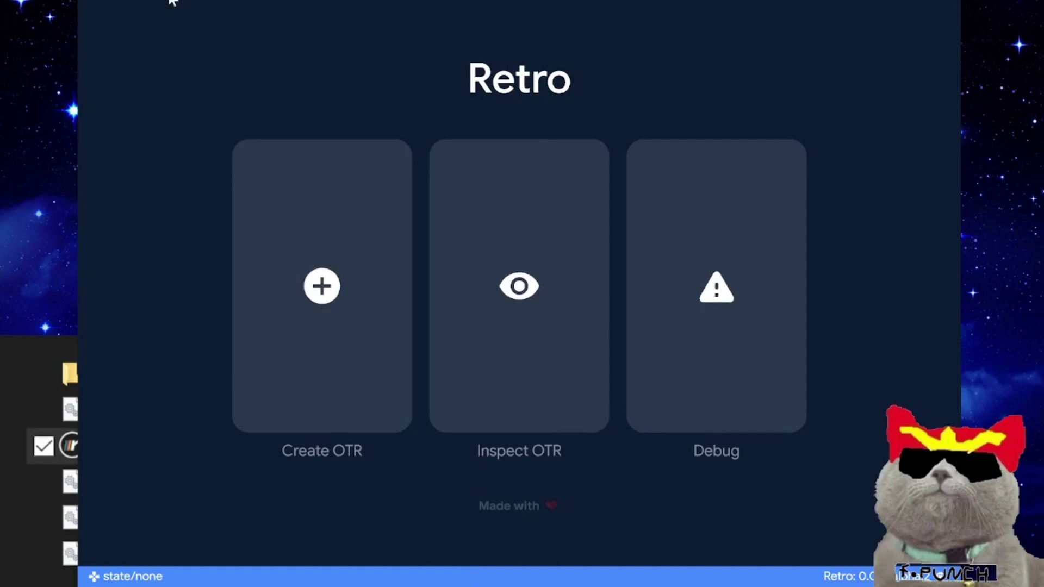
# Start a new OTR in Retro using the Custom directory option.
pyautogui.click(276, 234)
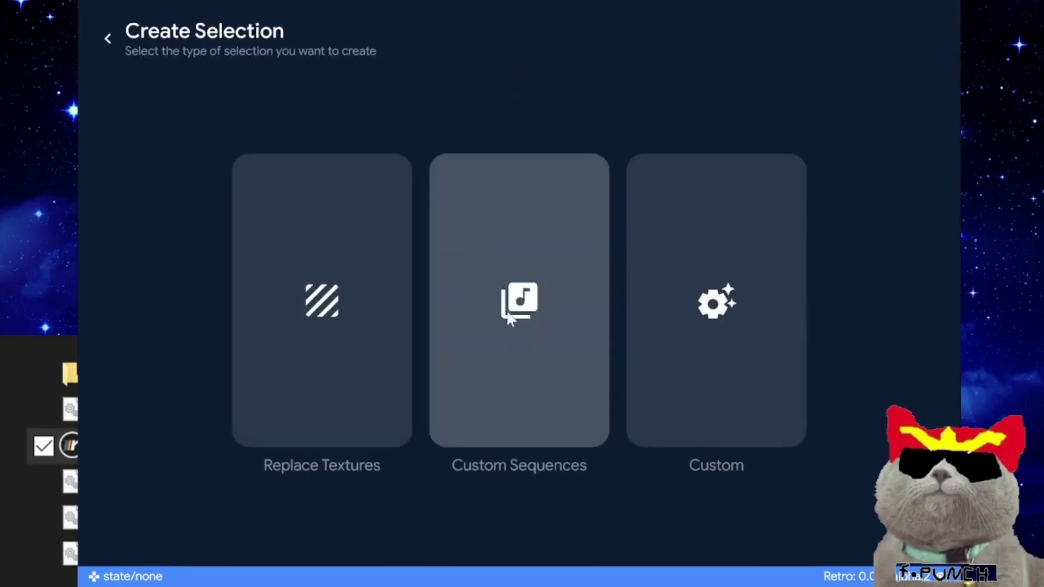
pyautogui.click(702, 314)
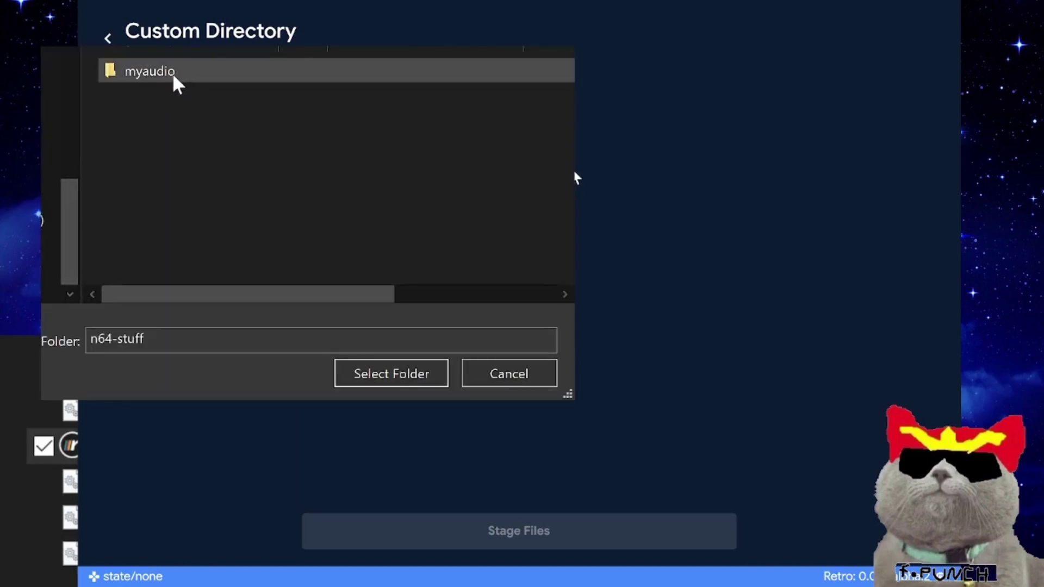
# Choose C:\n64-stuff\myaudio as the custom directory to pack.
pyautogui.doubleClick(177, 80)
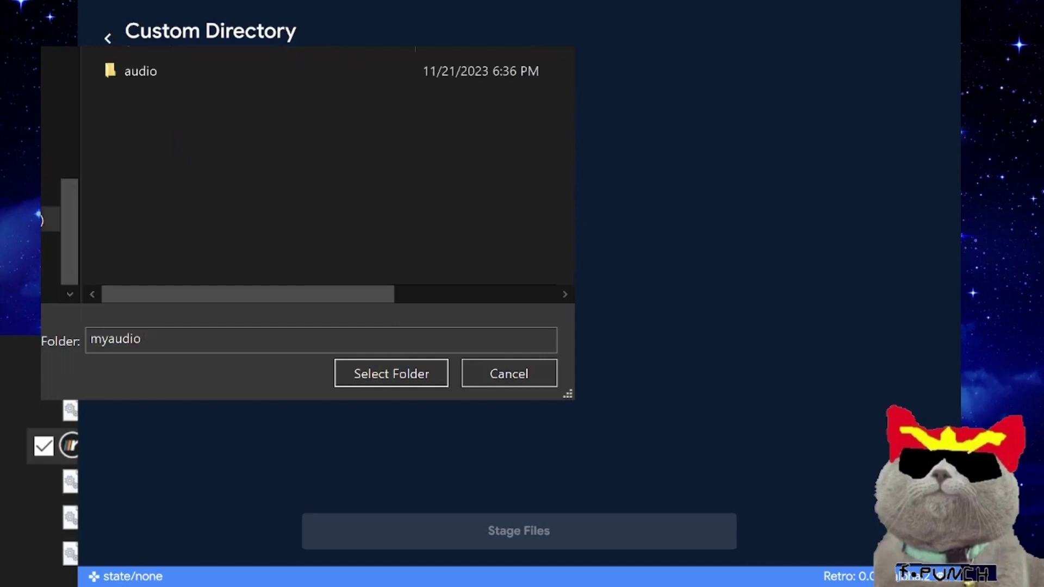
pyautogui.hotkey('alt', 'Left')
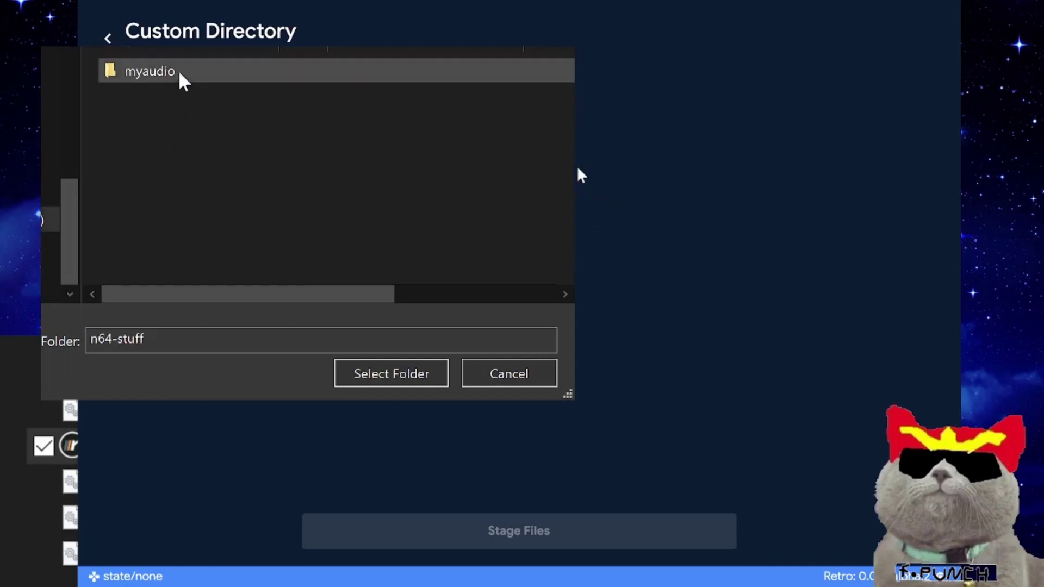
pyautogui.click(175, 70)
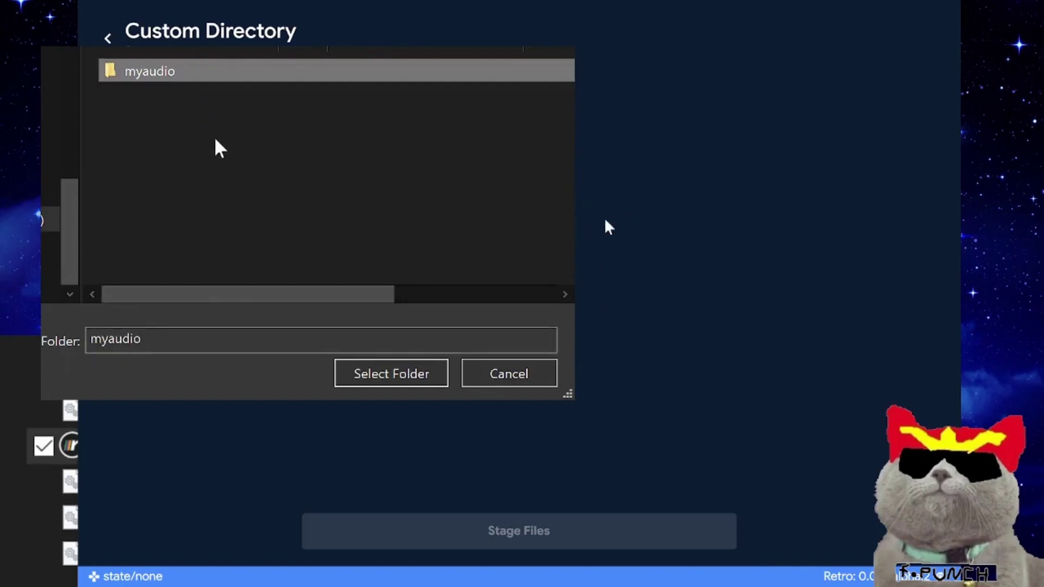
pyautogui.click(378, 384)
pyautogui.click(379, 384)
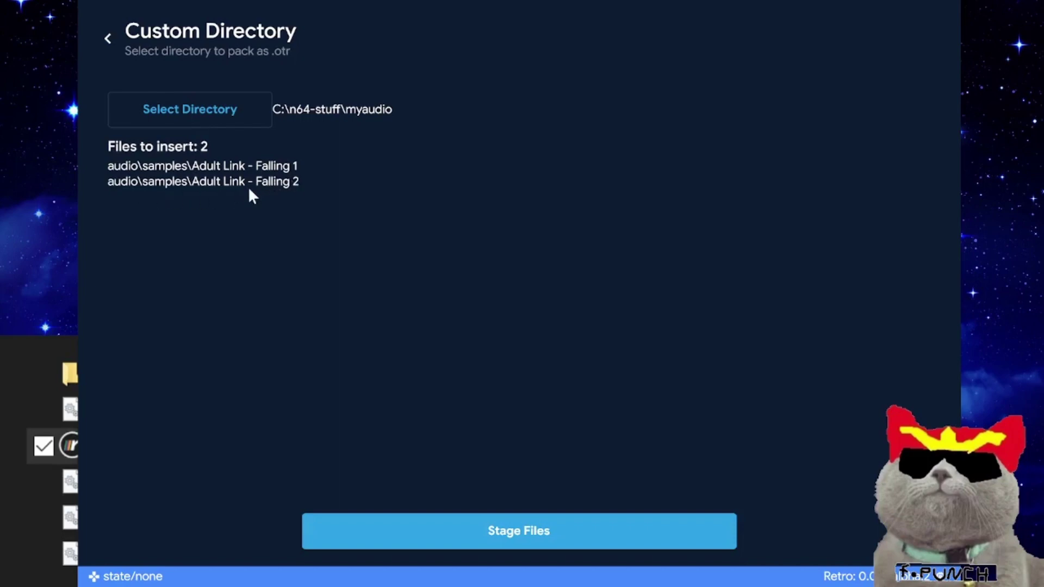
# Stage the two sample files, finalize, and generate the OTR.
pyautogui.click(490, 539)
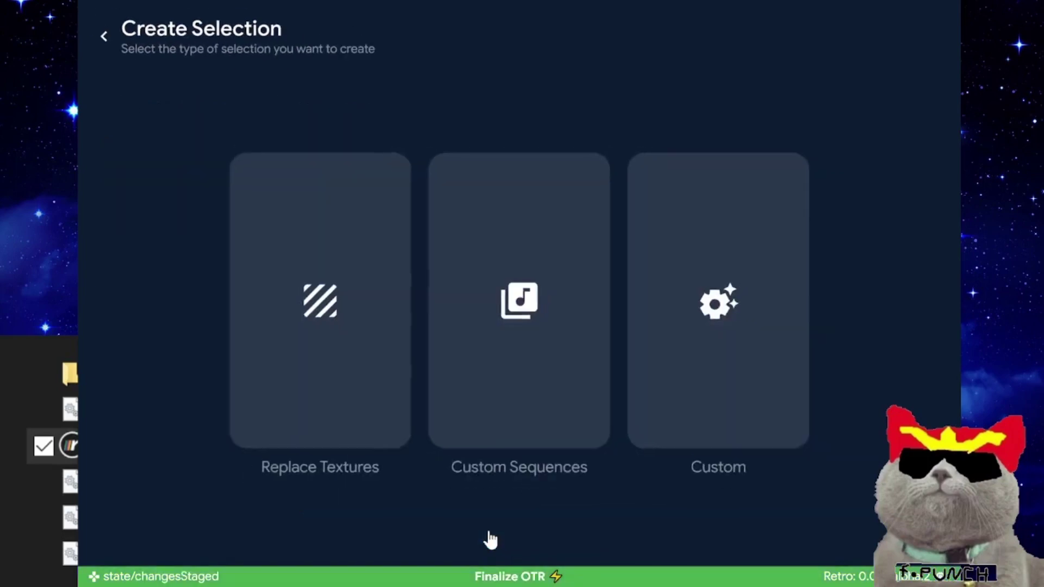
pyautogui.click(528, 575)
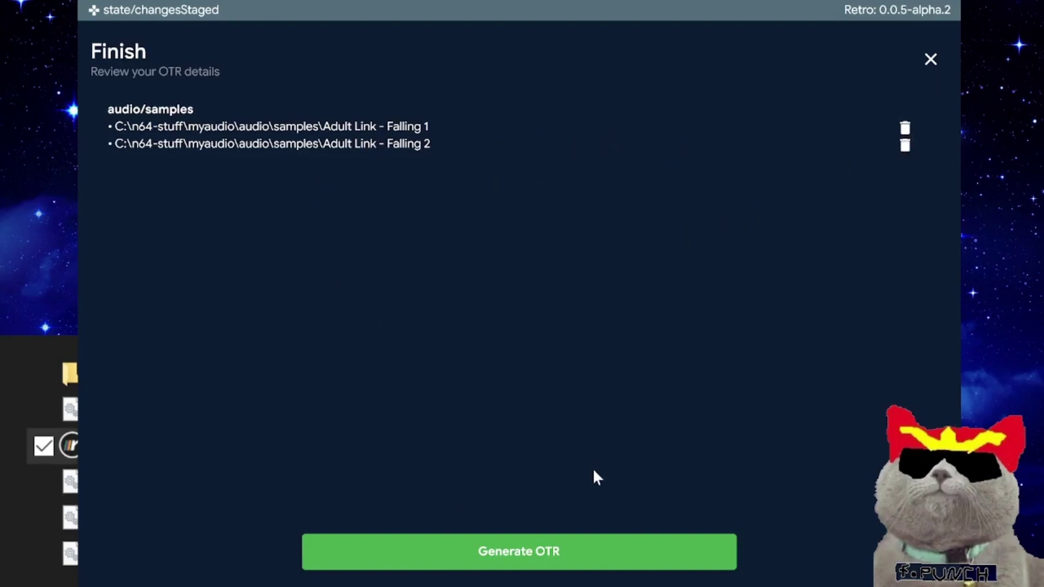
pyautogui.click(575, 557)
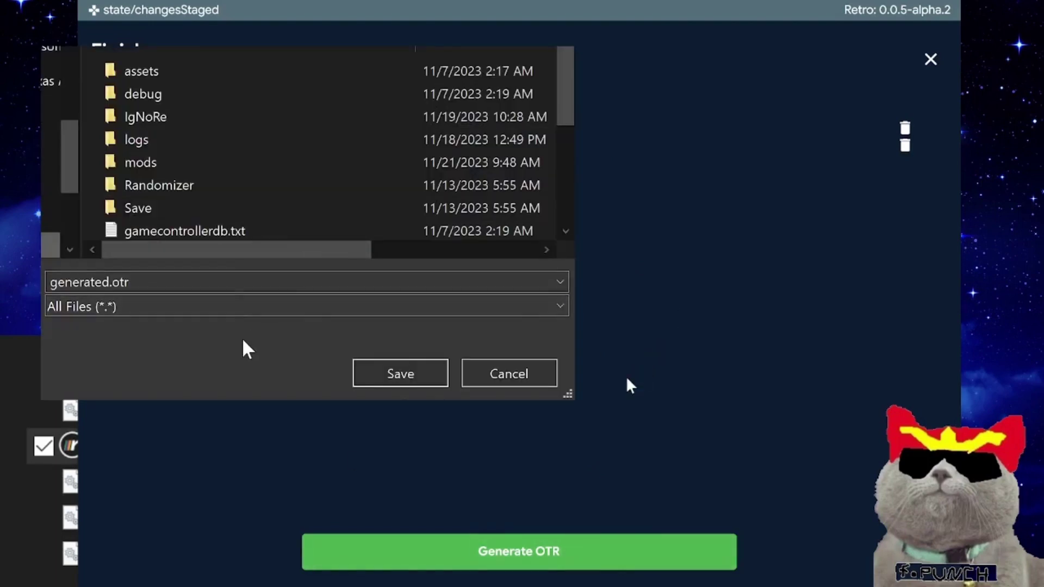
# Save the OTR into the mods folder, naming it Audio.
pyautogui.doubleClick(165, 158)
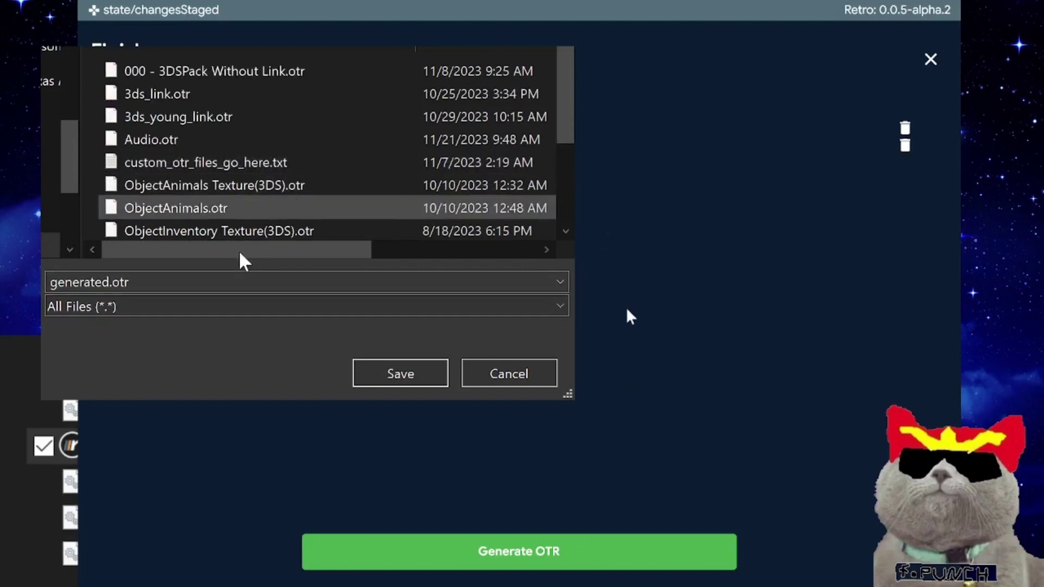
pyautogui.click(140, 284)
pyautogui.write('Audio')
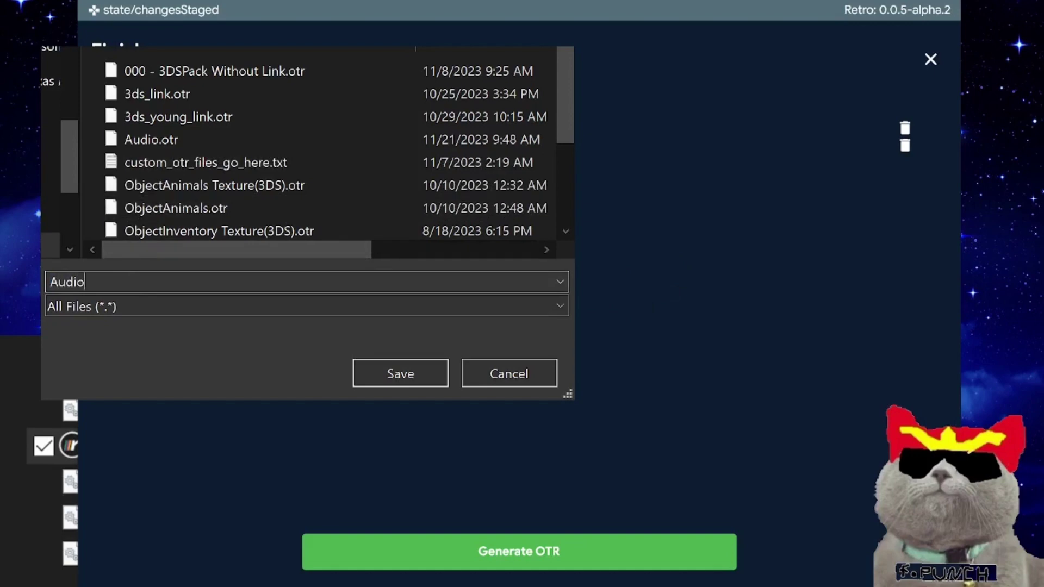